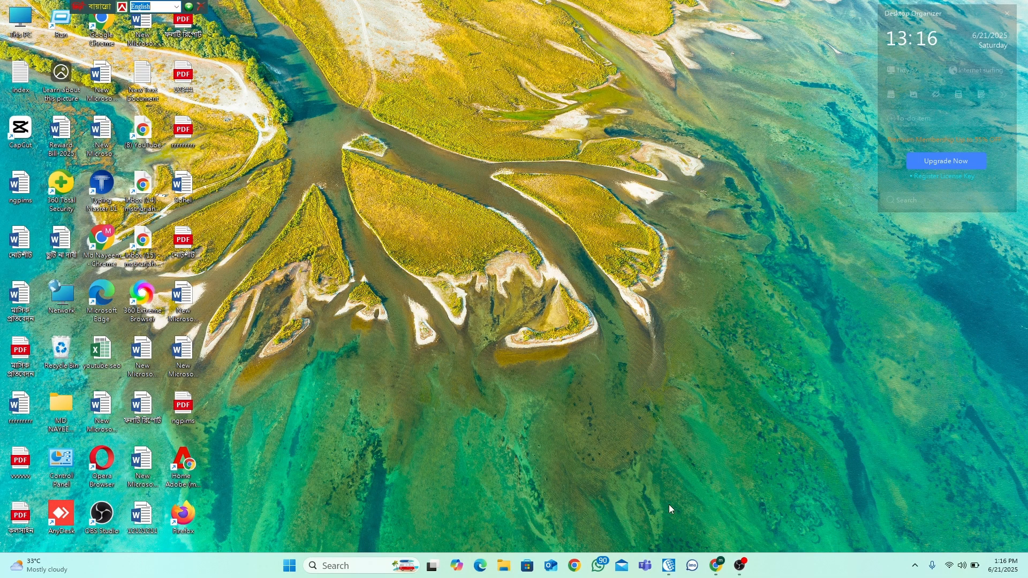
- Ask ChatGPT in Bengali for realistic animal image-generation prompts, with no code
{"action": "left_click", "coordinate": [717, 565]}
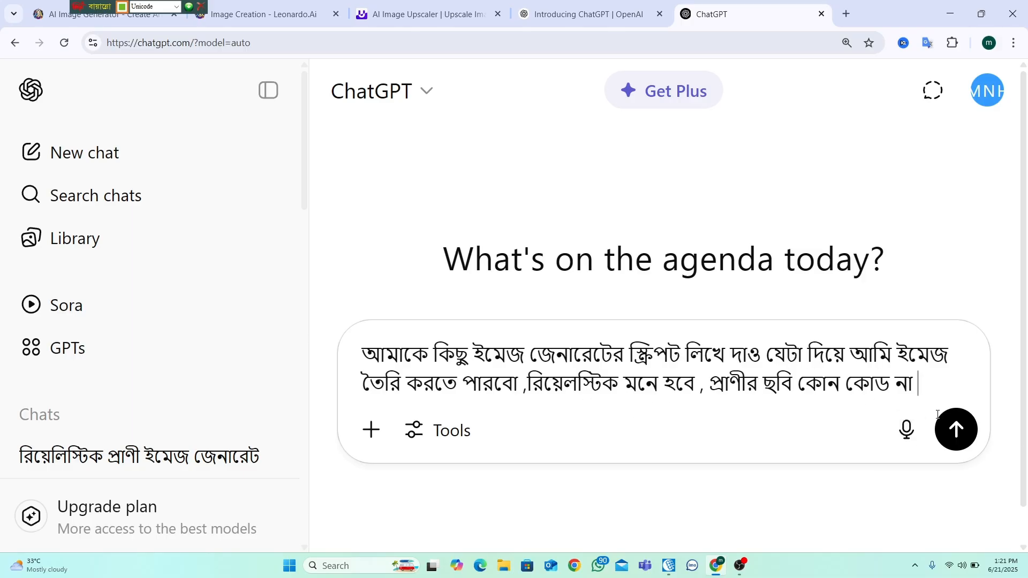
{"action": "left_click", "coordinate": [957, 430]}
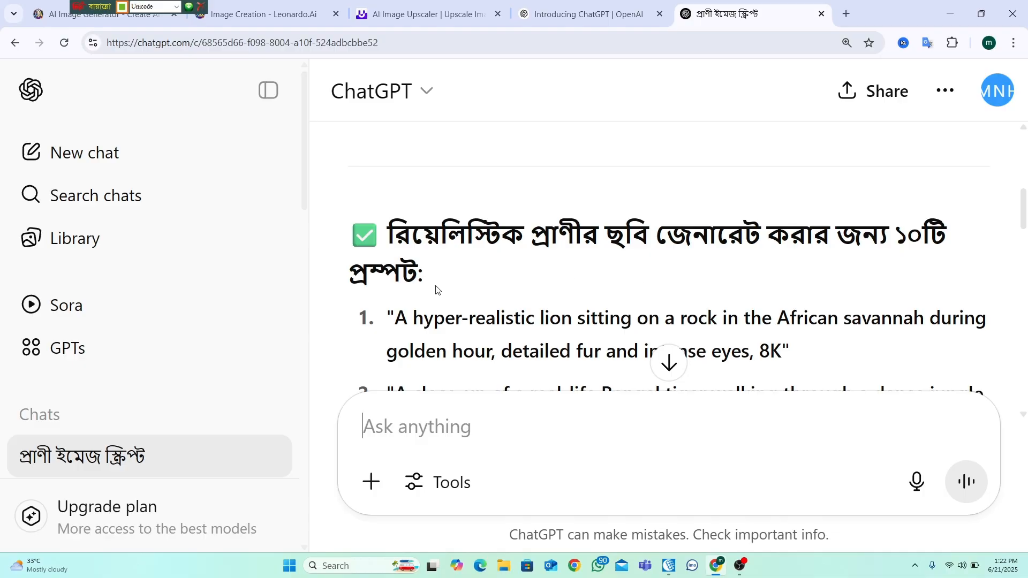
- Copy the first suggested prompt, about a hyper-realistic lion sitting on a rock in the African savannah, without its quotation marks
{"action": "scroll", "coordinate": [503, 284], "scroll_direction": "down", "scroll_amount": 1}
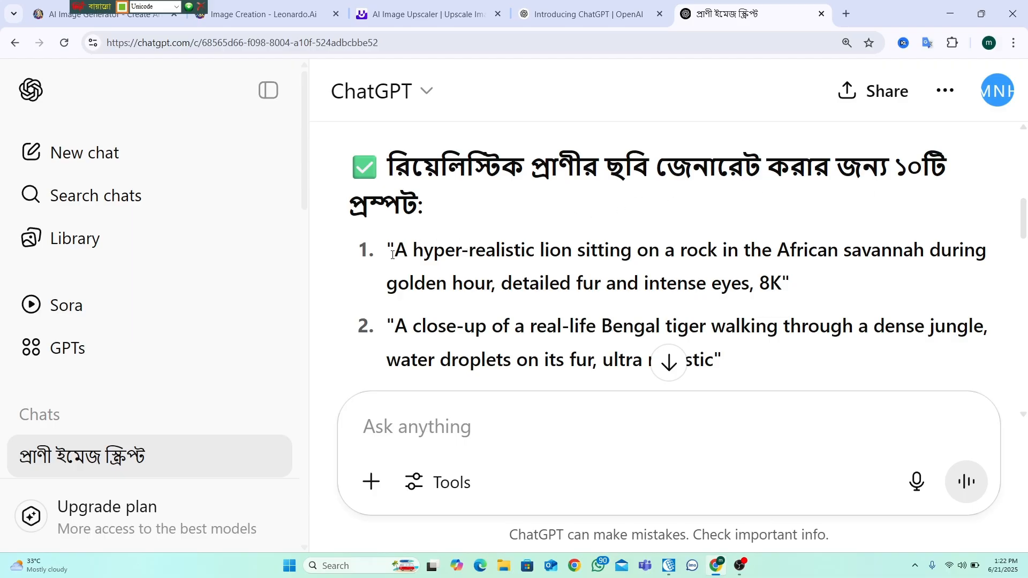
{"action": "left_click_drag", "start_coordinate": [399, 250], "coordinate": [787, 276]}
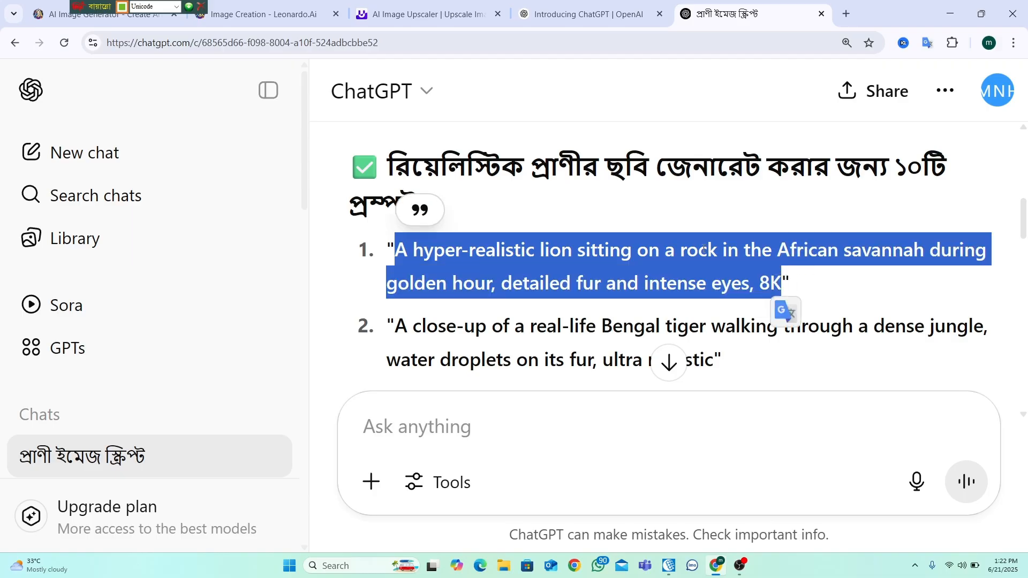
{"action": "right_click", "coordinate": [677, 250]}
{"action": "left_click", "coordinate": [750, 268]}
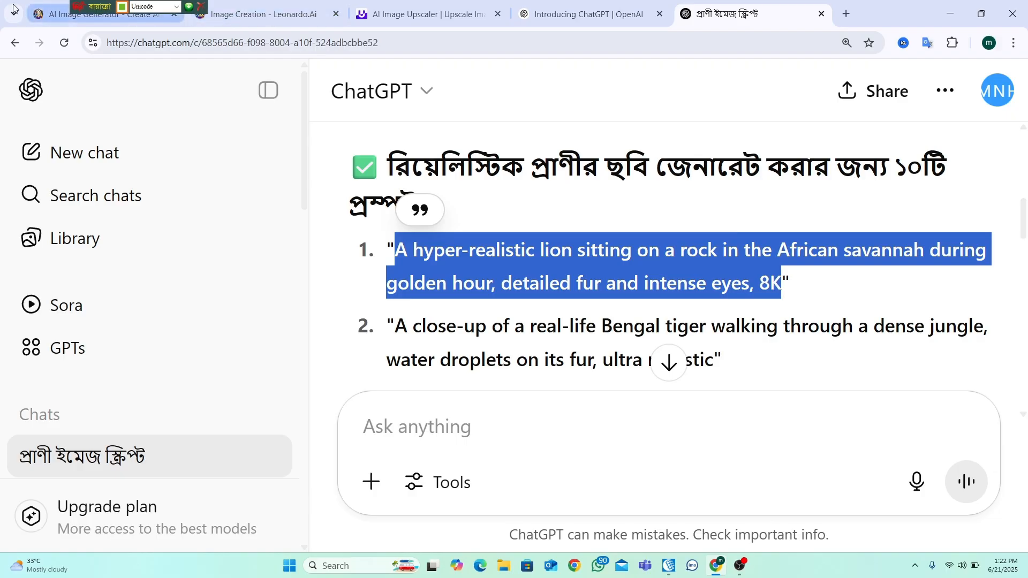
- Switch to the Leonardo.Ai site and launch its image creation page, dismissing the chat notification
{"action": "left_click", "coordinate": [47, 11]}
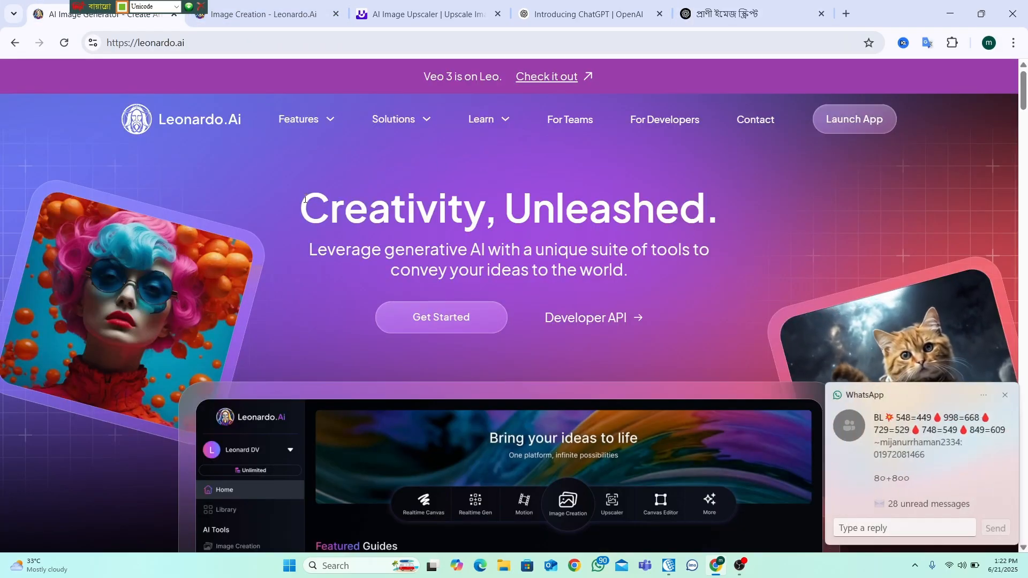
{"action": "left_click", "coordinate": [1005, 399]}
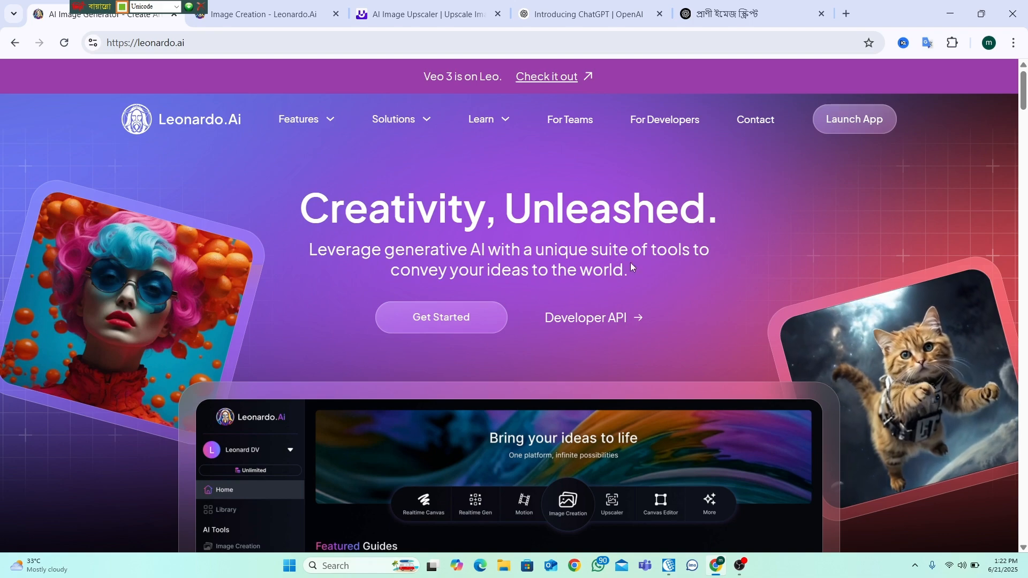
{"action": "left_click", "coordinate": [442, 325]}
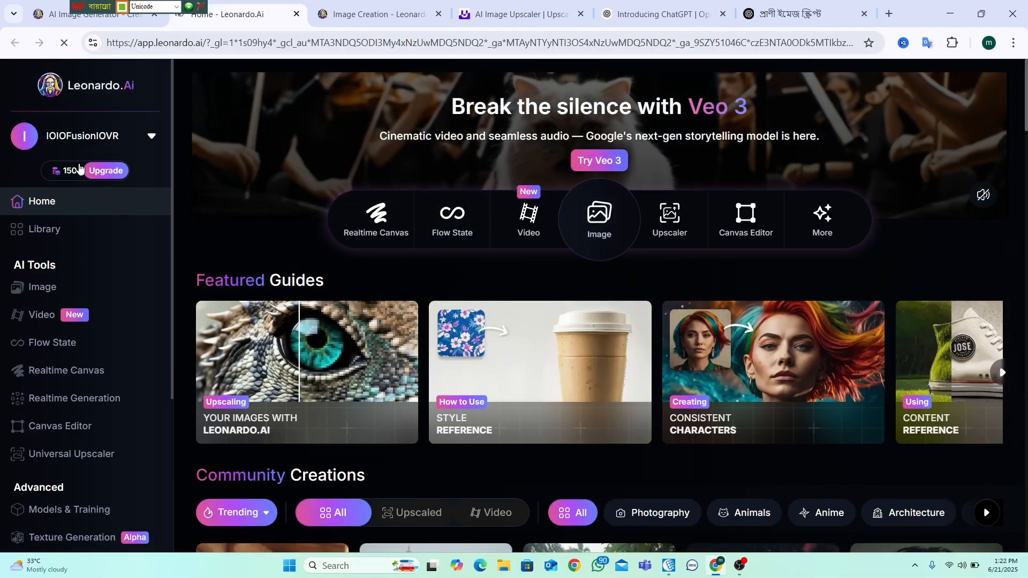
{"action": "left_click", "coordinate": [605, 211]}
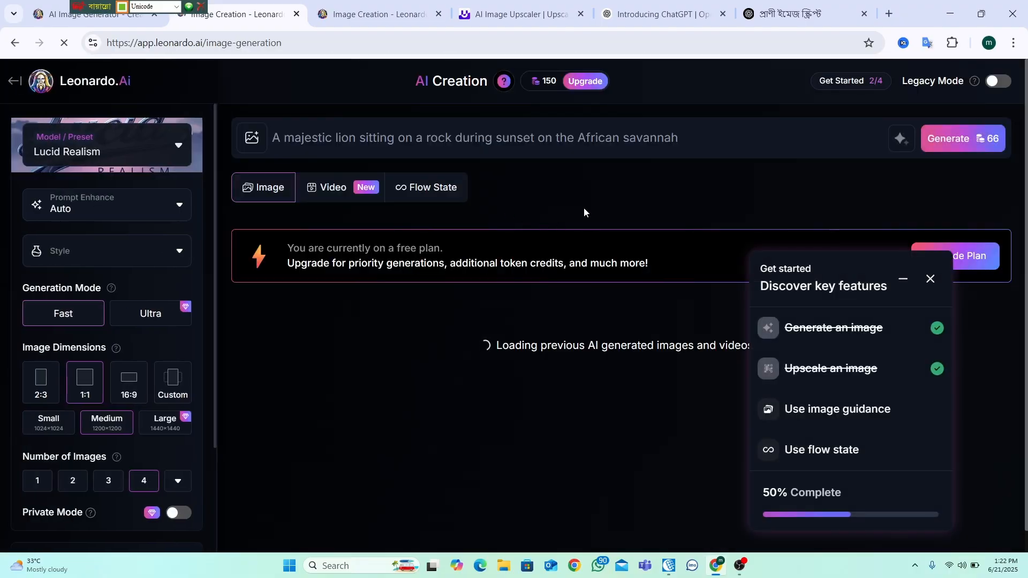
- Paste the copied hyper-realistic lion prompt into the image prompt, near the end of the default text
{"action": "left_click", "coordinate": [516, 138]}
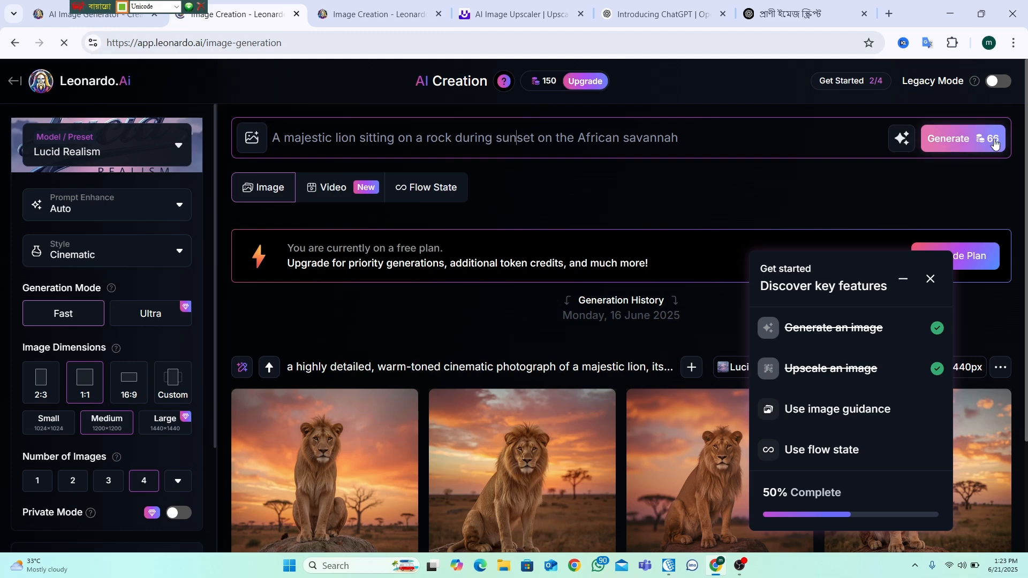
{"action": "right_click", "coordinate": [675, 143]}
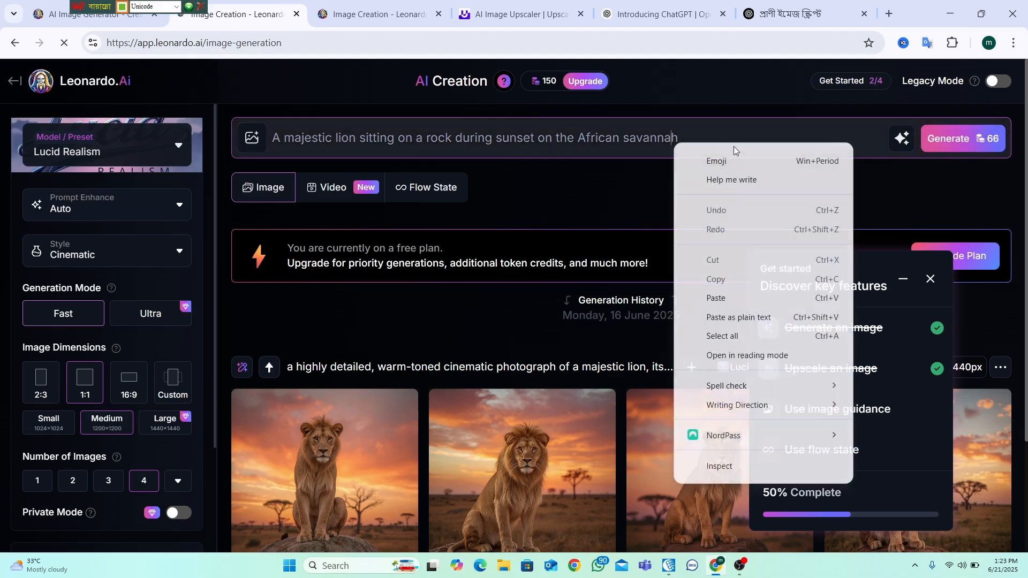
{"action": "left_click", "coordinate": [750, 296]}
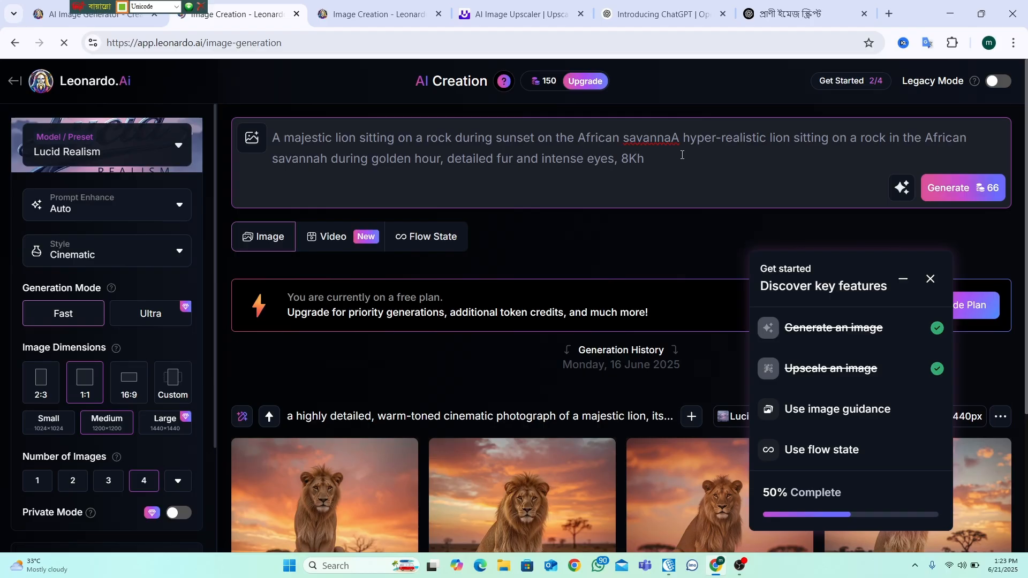
{"action": "key", "text": "ctrl+a"}
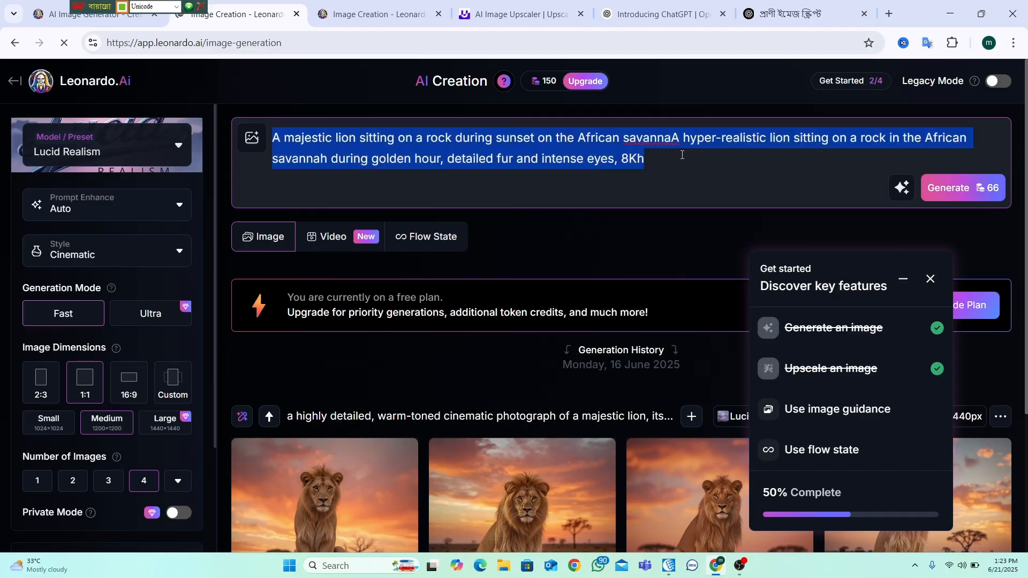
{"action": "key", "text": "BackSpace"}
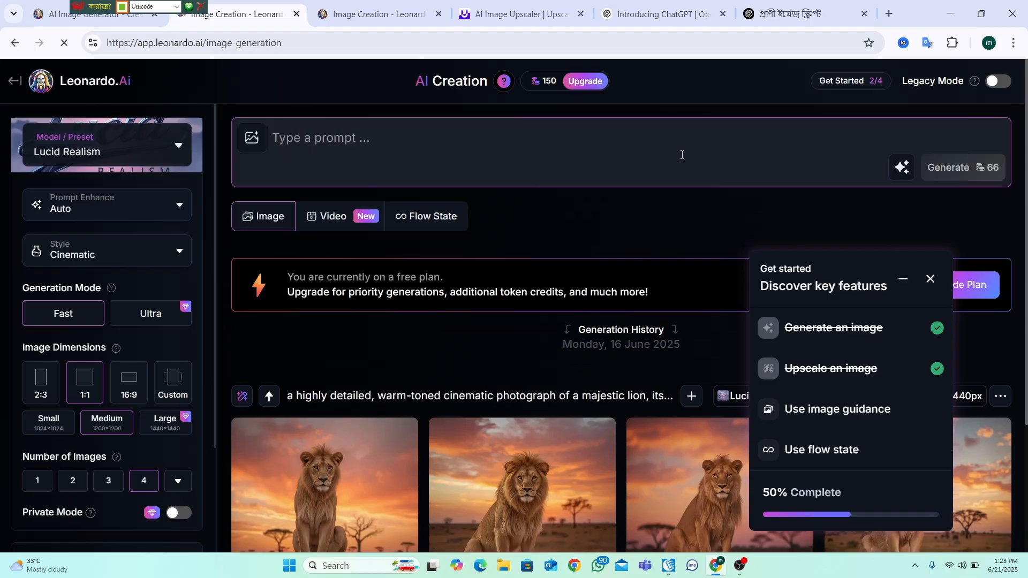
{"action": "key", "text": "ctrl+v"}
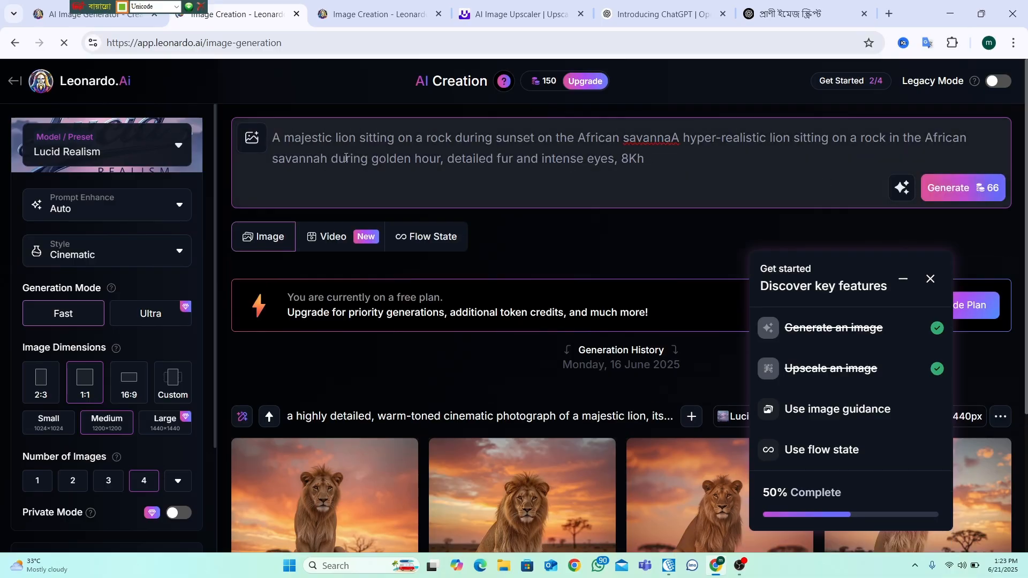
- Generate four images from the combined lion prompt and close the key features checklist
{"action": "left_click", "coordinate": [988, 192]}
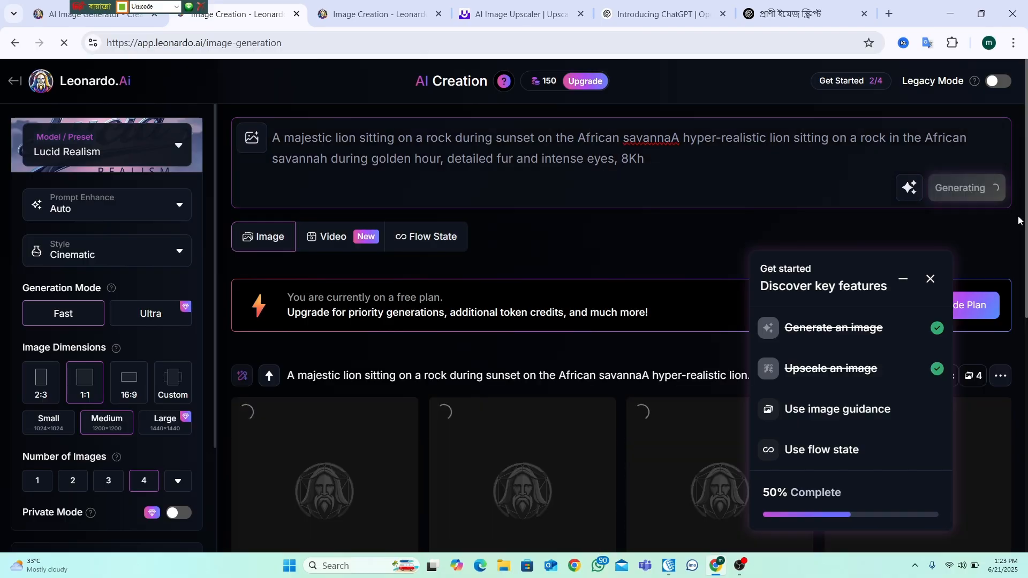
{"action": "left_click", "coordinate": [931, 279]}
{"action": "scroll", "coordinate": [604, 341], "scroll_direction": "down", "scroll_amount": 3}
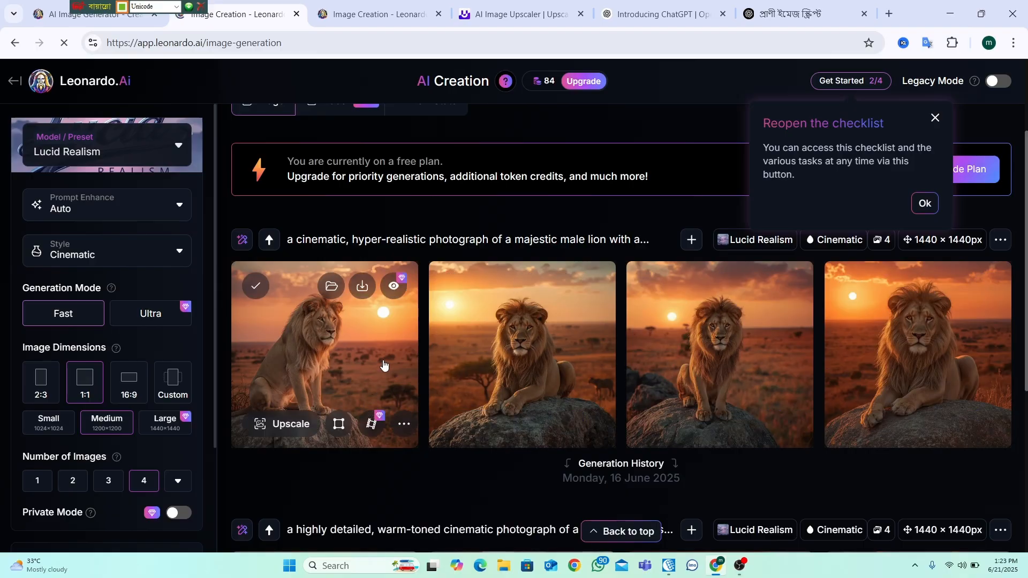
- Download all four newly generated lion images and close the hint about reopening the checklist
{"action": "left_click", "coordinate": [362, 288]}
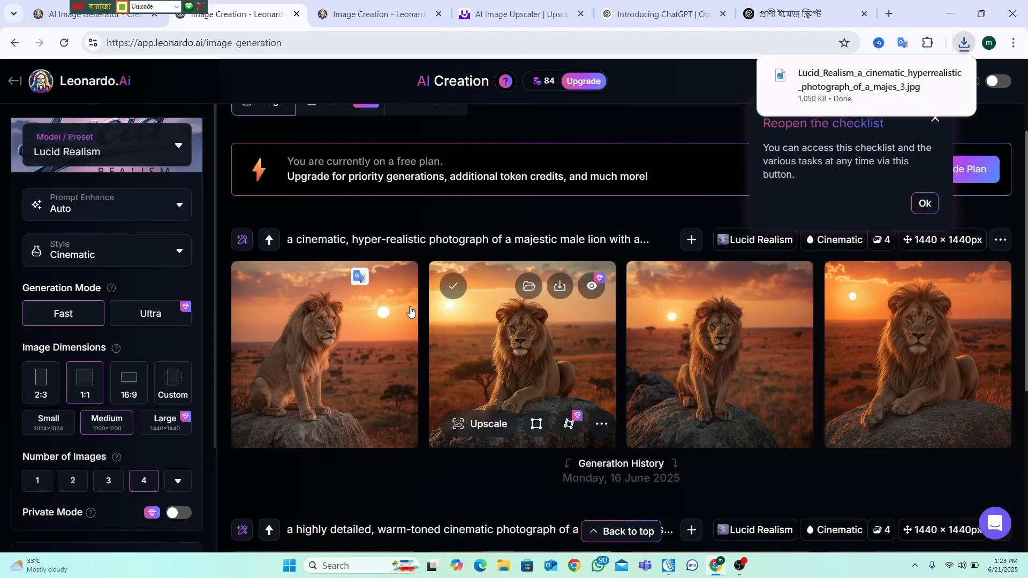
{"action": "left_click", "coordinate": [558, 292]}
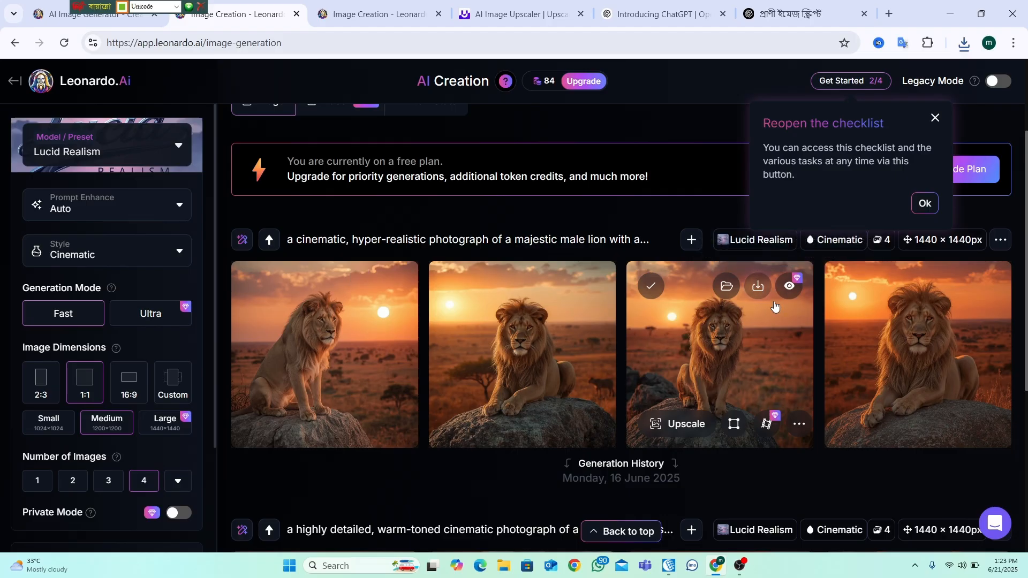
{"action": "left_click", "coordinate": [758, 288]}
{"action": "left_click", "coordinate": [955, 289]}
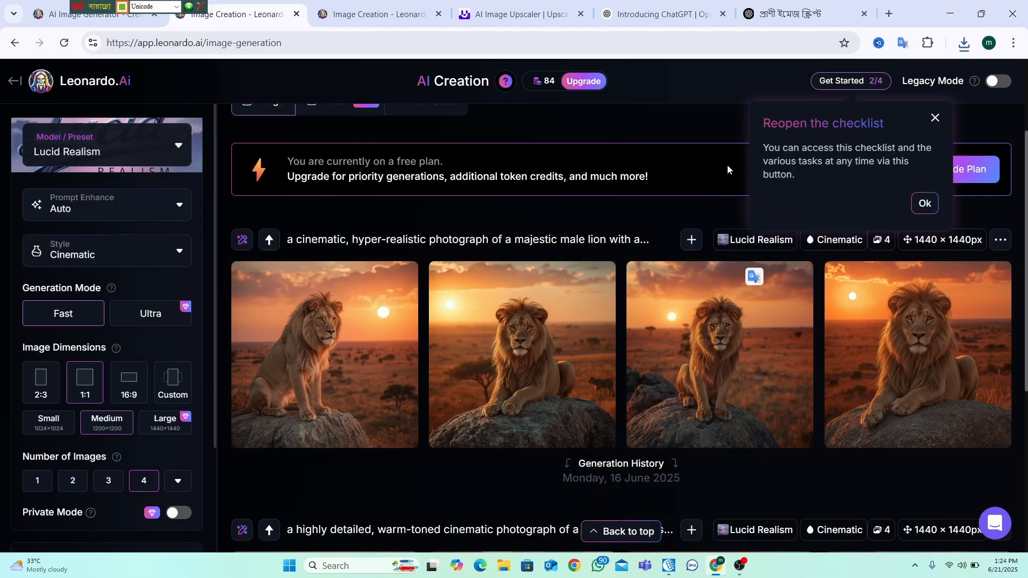
{"action": "mouse_move", "coordinate": [538, 88]}
{"action": "left_click", "coordinate": [934, 118]}
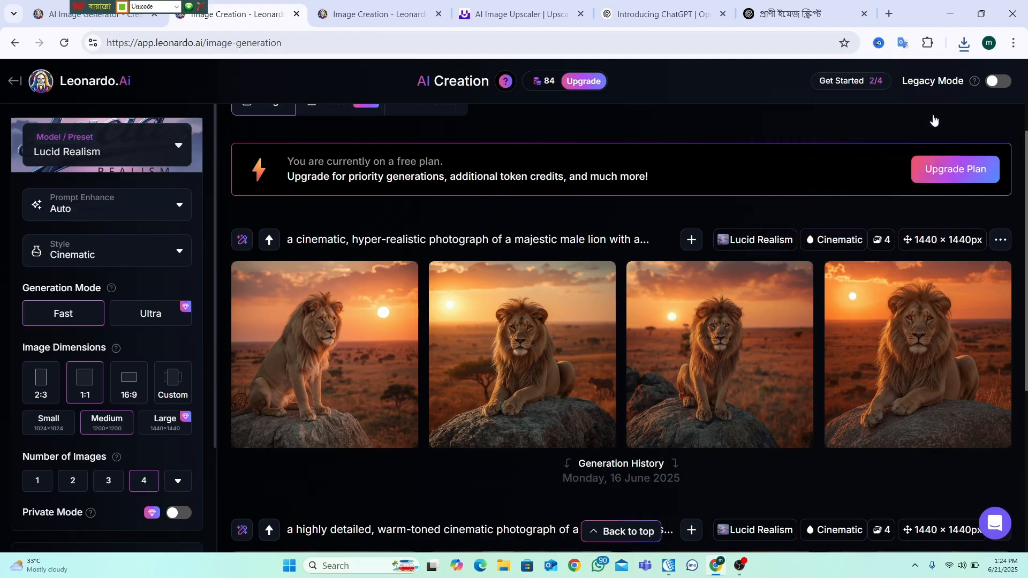
- Download all four lion images from the 16 June 2025 generation in the history
{"action": "scroll", "coordinate": [790, 261], "scroll_direction": "down", "scroll_amount": 5}
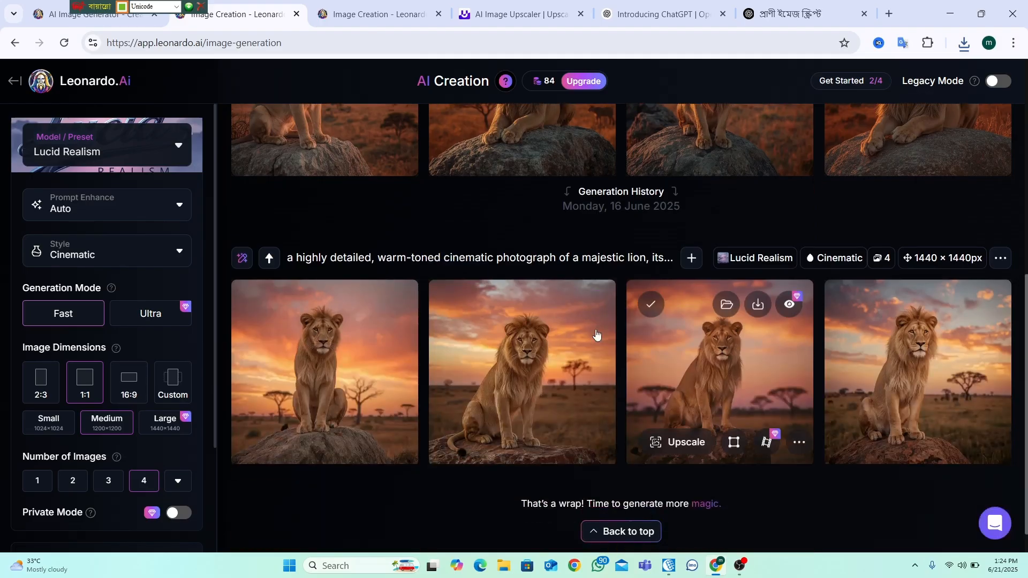
{"action": "scroll", "coordinate": [640, 324], "scroll_direction": "up", "scroll_amount": 3}
{"action": "scroll", "coordinate": [640, 321], "scroll_direction": "down", "scroll_amount": 2}
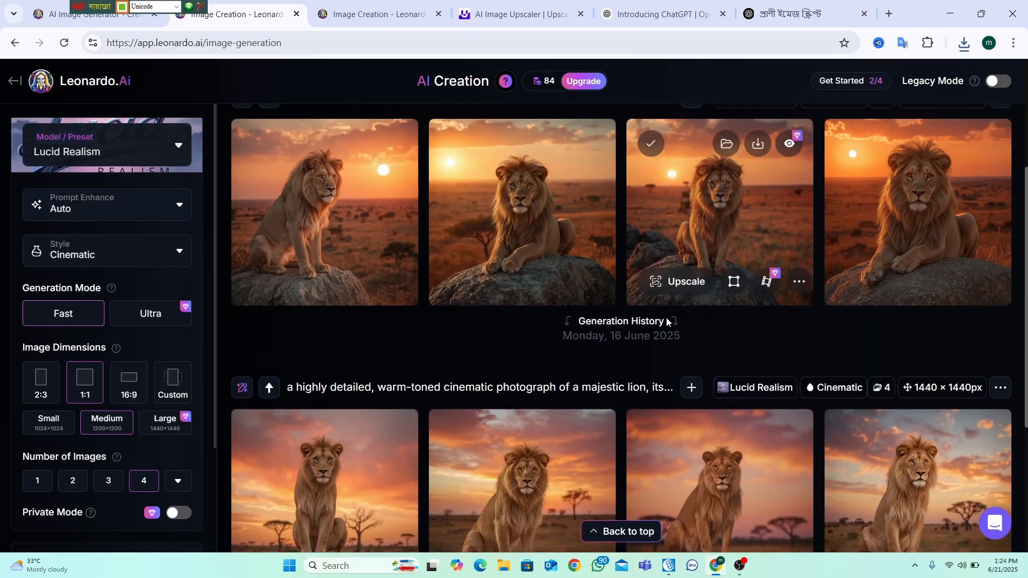
{"action": "scroll", "coordinate": [455, 343], "scroll_direction": "down", "scroll_amount": 2}
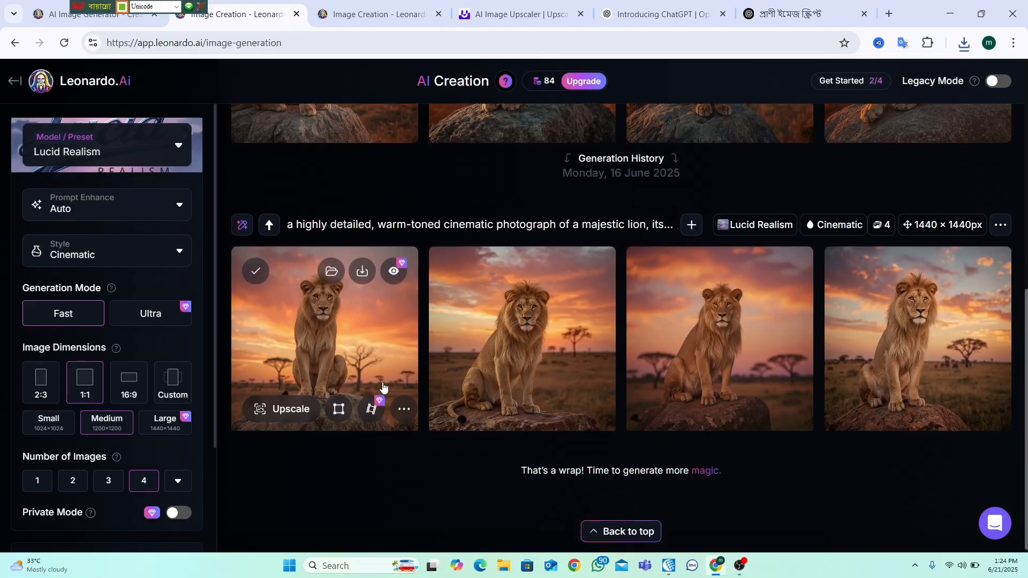
{"action": "scroll", "coordinate": [808, 370], "scroll_direction": "up", "scroll_amount": 3}
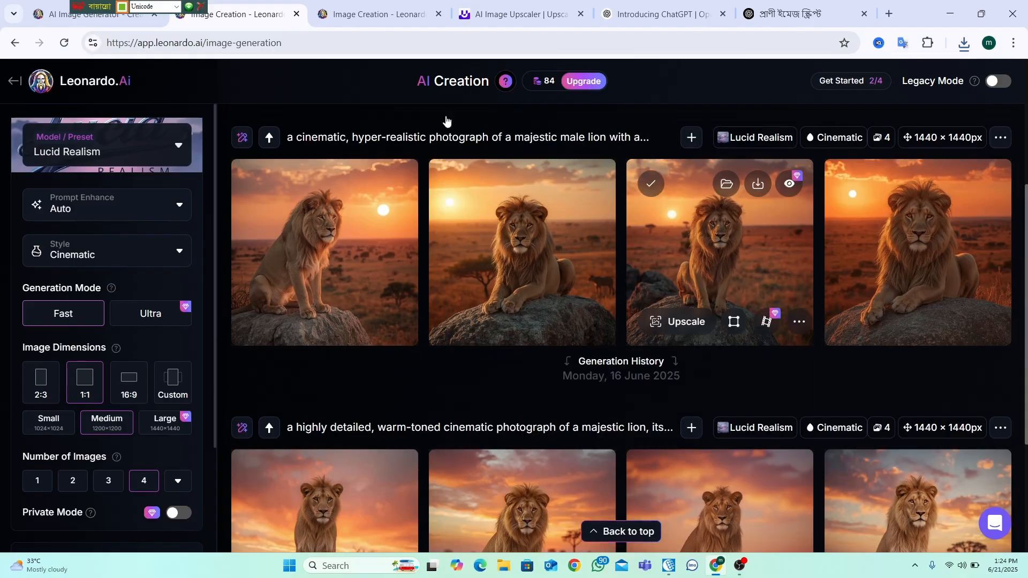
{"action": "scroll", "coordinate": [776, 263], "scroll_direction": "down", "scroll_amount": 2}
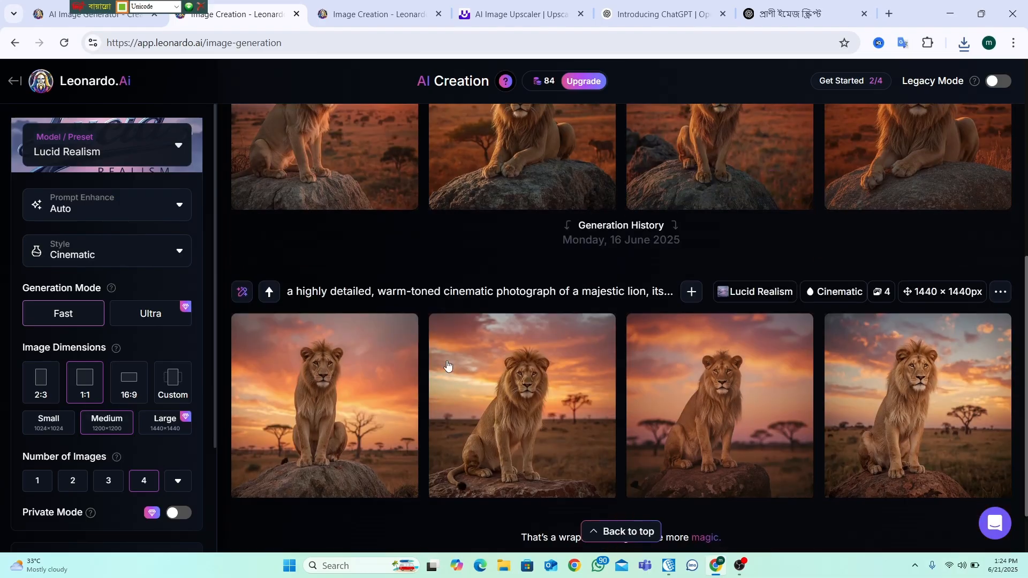
{"action": "left_click", "coordinate": [361, 341]}
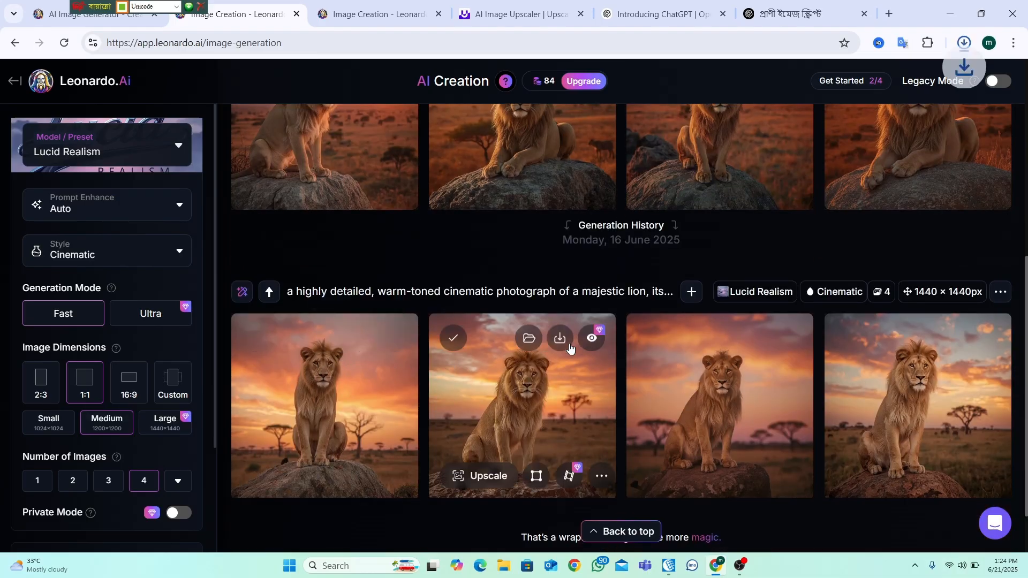
{"action": "left_click", "coordinate": [560, 337]}
{"action": "left_click", "coordinate": [758, 338]}
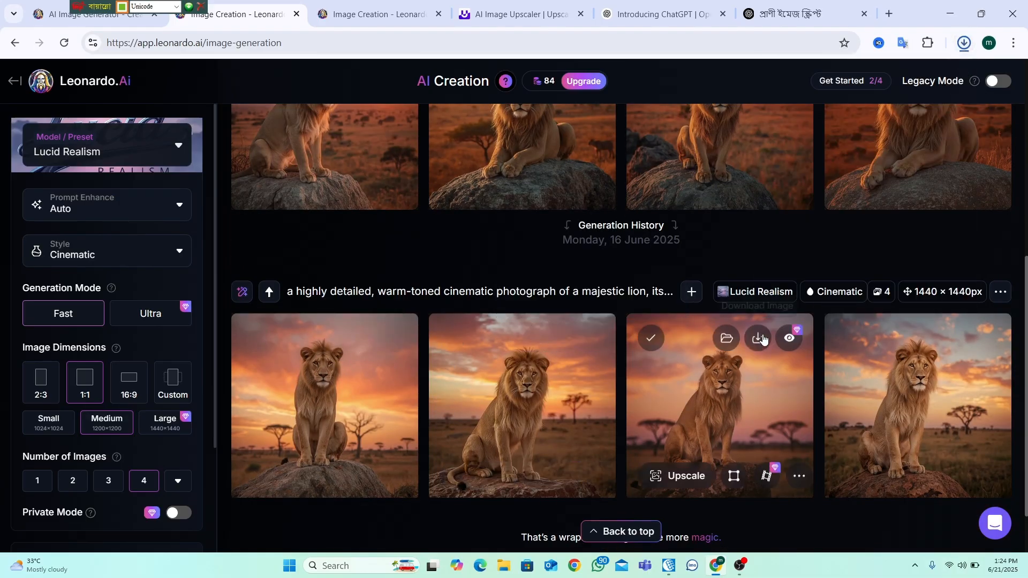
{"action": "left_click", "coordinate": [955, 340]}
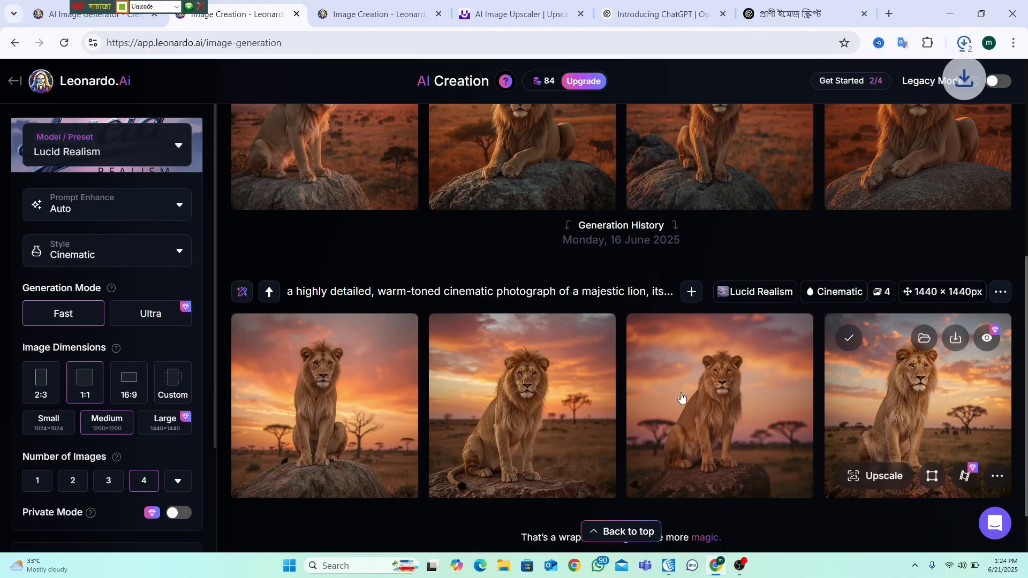
{"action": "scroll", "coordinate": [696, 397], "scroll_direction": "down", "scroll_amount": 1}
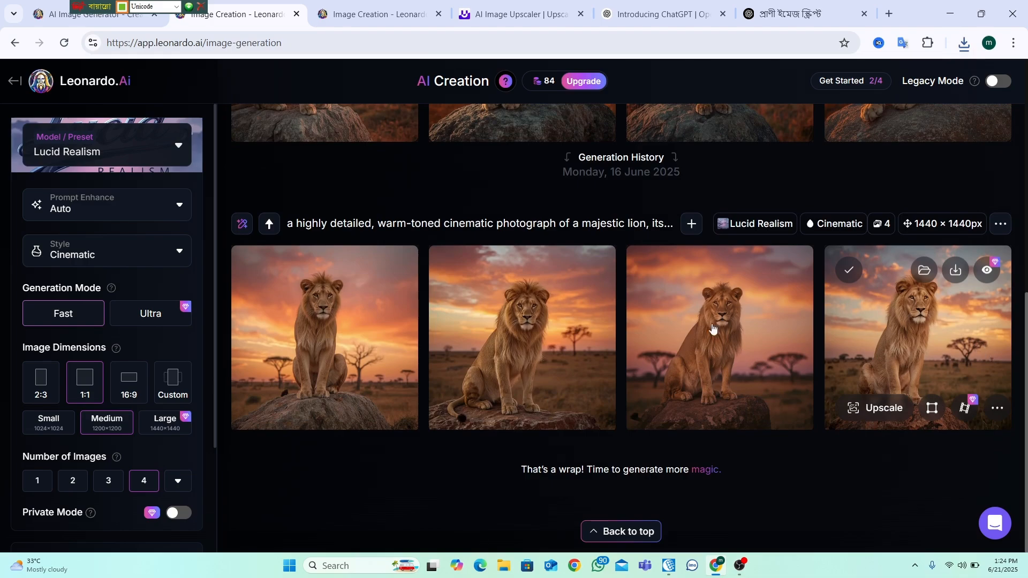
{"action": "scroll", "coordinate": [370, 374], "scroll_direction": "up", "scroll_amount": 4}
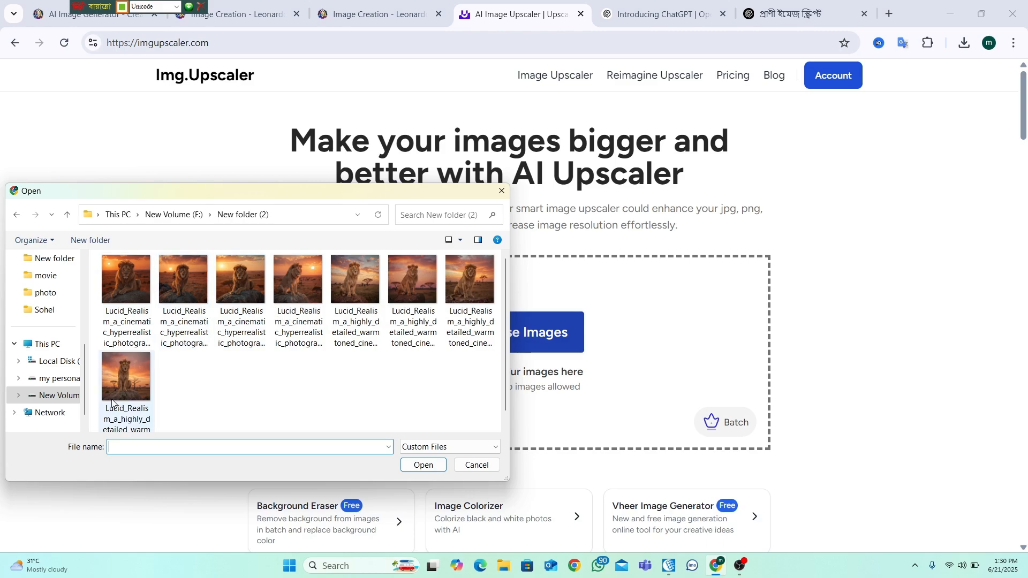
- Add the first lion image from New folder (2) to the Img.Upscaler upload list
{"action": "left_click", "coordinate": [141, 276]}
{"action": "left_click", "coordinate": [423, 466]}
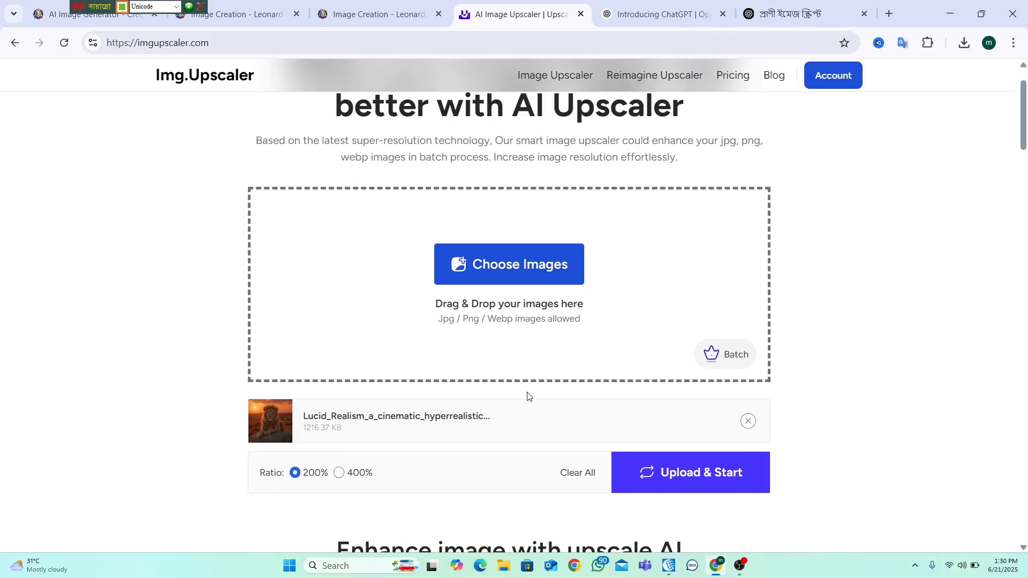
- Try to add the second lion image, Lucid_Realism_a_cinematic_hyperrealistic_photograph_of_a_majes_1, to the upload list as well
{"action": "scroll", "coordinate": [527, 396], "scroll_direction": "down", "scroll_amount": 1}
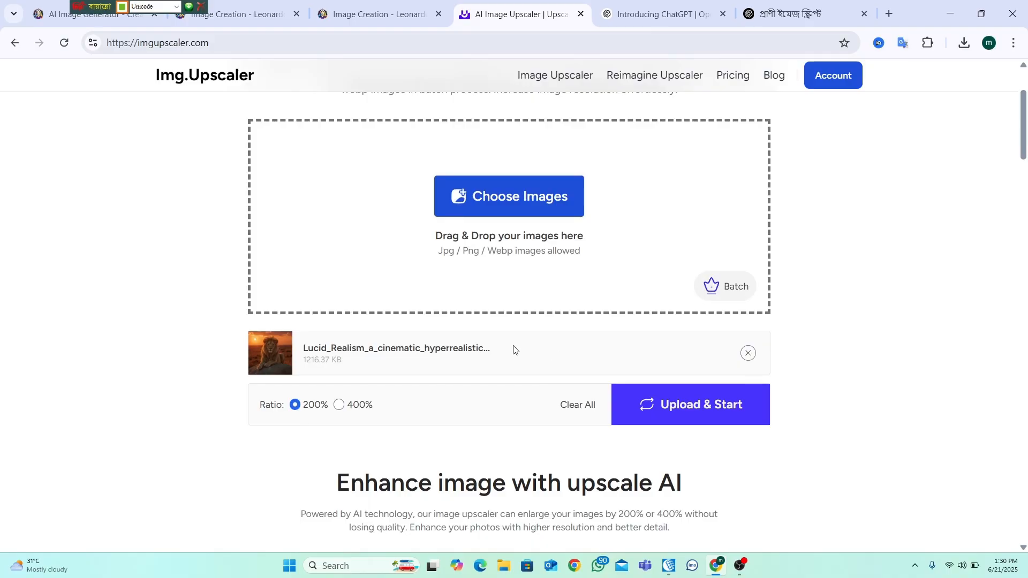
{"action": "left_click", "coordinate": [478, 200]}
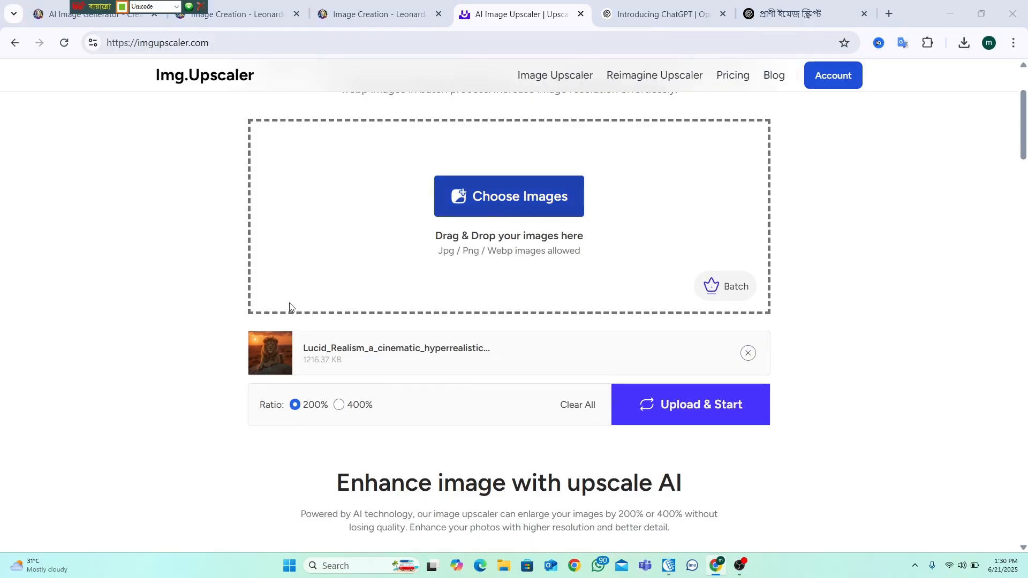
{"action": "left_click", "coordinate": [162, 268]}
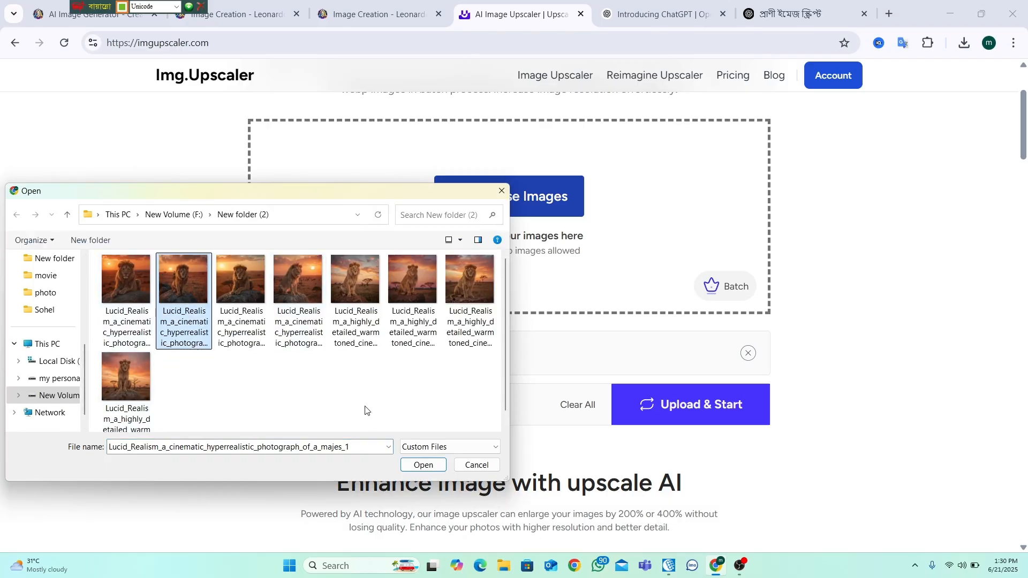
{"action": "left_click", "coordinate": [424, 465]}
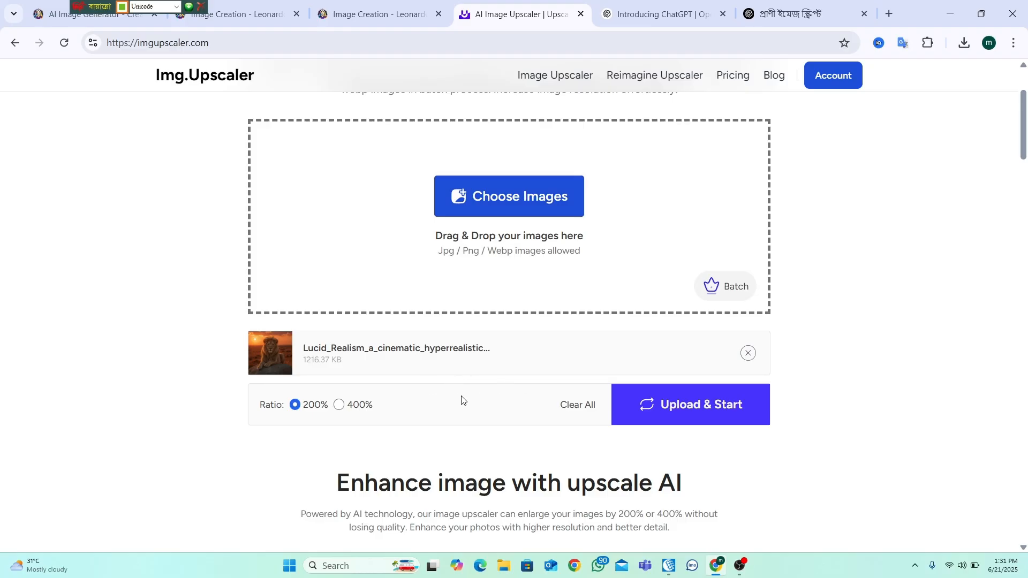
- Upscale the listed lion image at the 200% ratio and download the finished result
{"action": "left_click", "coordinate": [686, 407]}
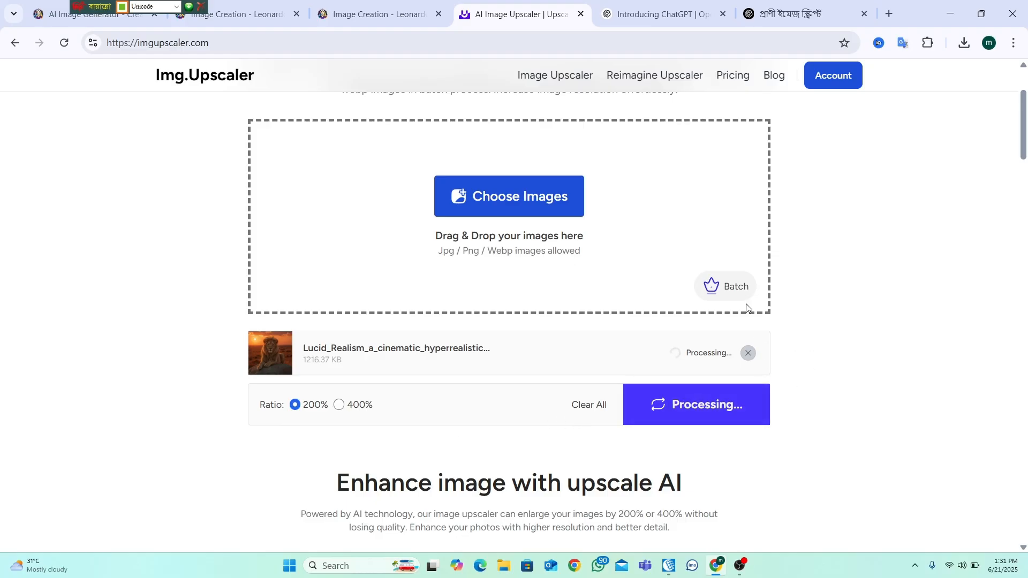
{"action": "scroll", "coordinate": [461, 452], "scroll_direction": "down", "scroll_amount": 3}
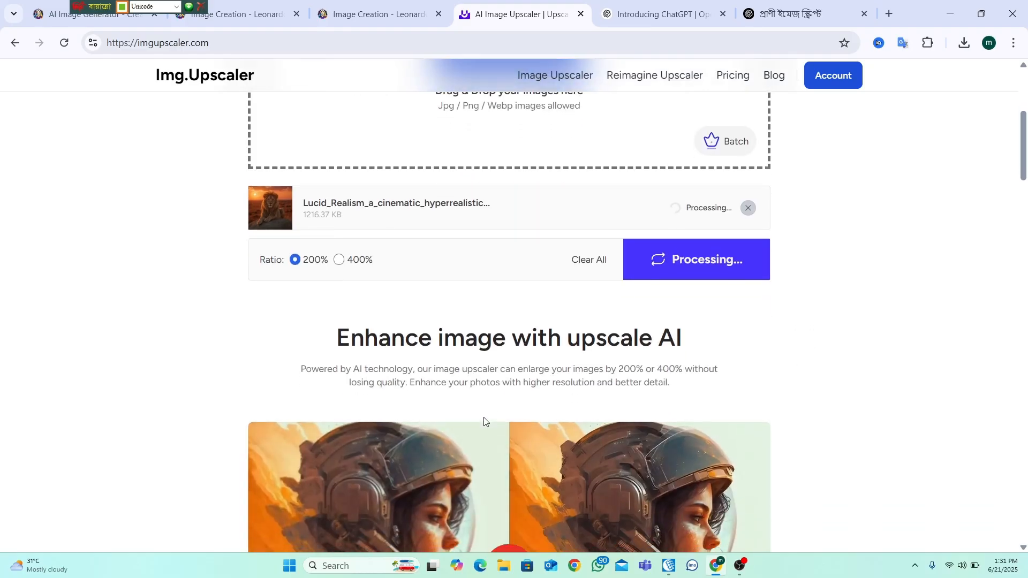
{"action": "scroll", "coordinate": [483, 421], "scroll_direction": "down", "scroll_amount": 2}
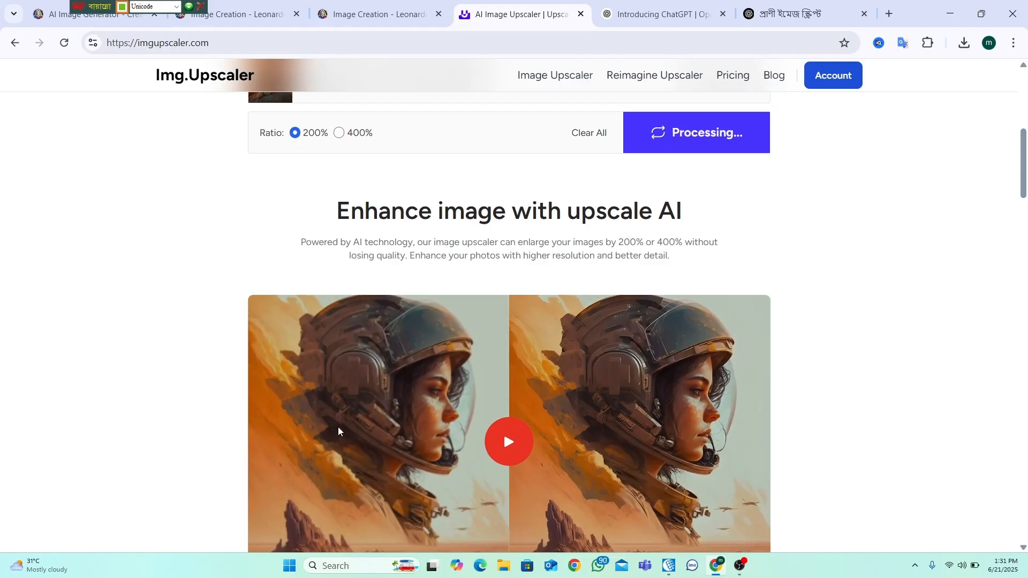
{"action": "scroll", "coordinate": [438, 325], "scroll_direction": "up", "scroll_amount": 8}
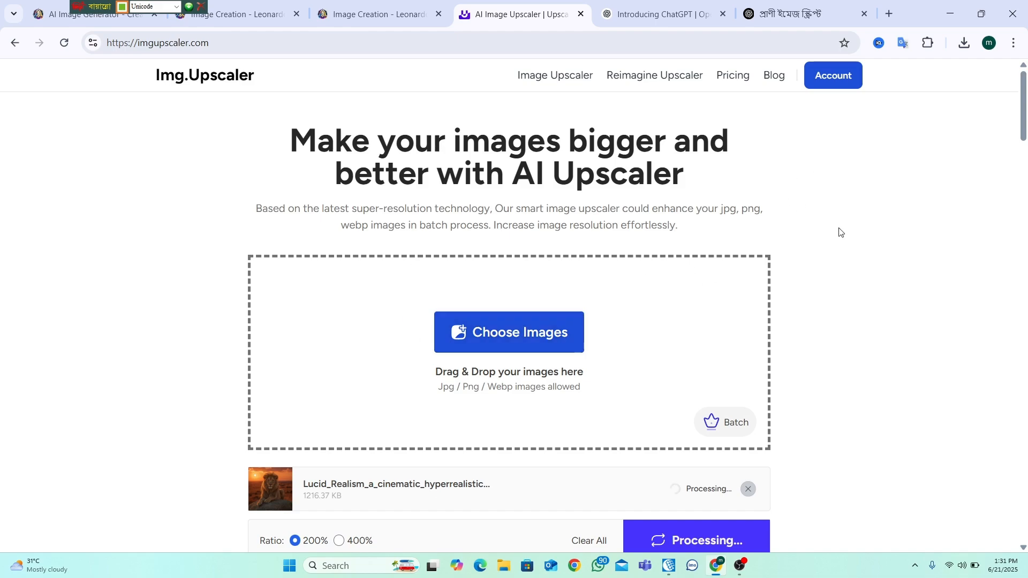
{"action": "scroll", "coordinate": [631, 385], "scroll_direction": "down", "scroll_amount": 1}
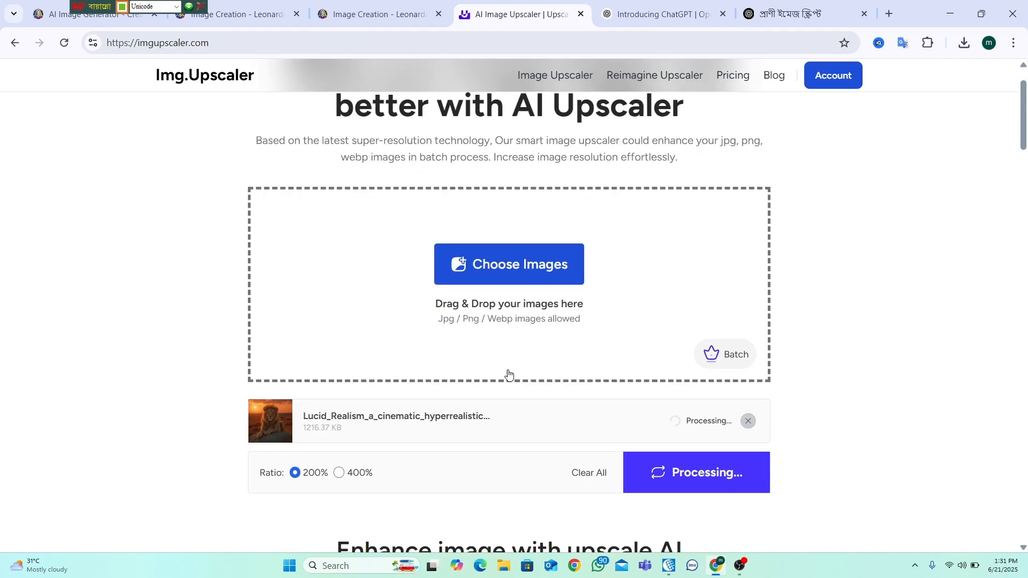
{"action": "scroll", "coordinate": [512, 374], "scroll_direction": "down", "scroll_amount": 1}
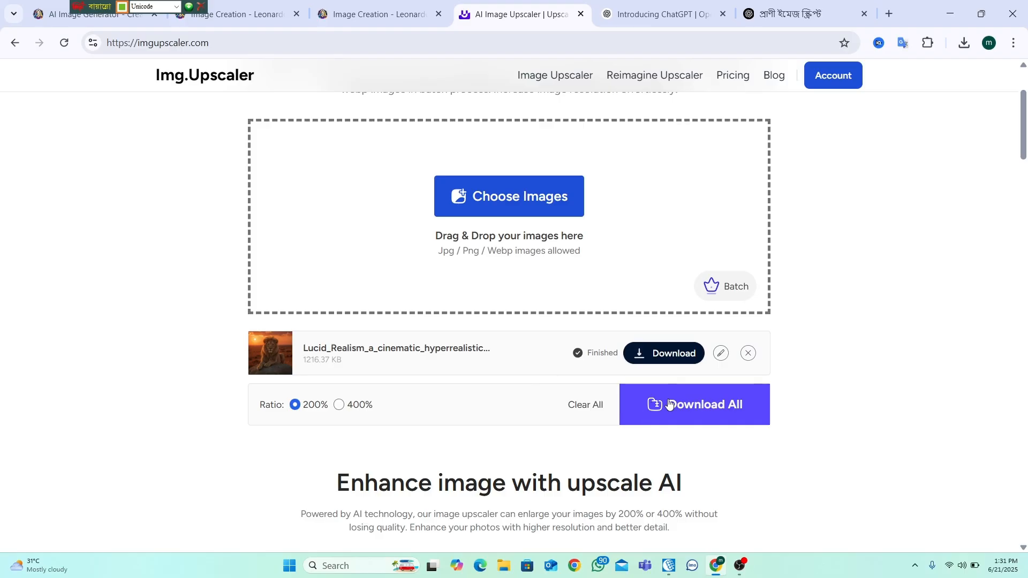
{"action": "left_click", "coordinate": [662, 352]}
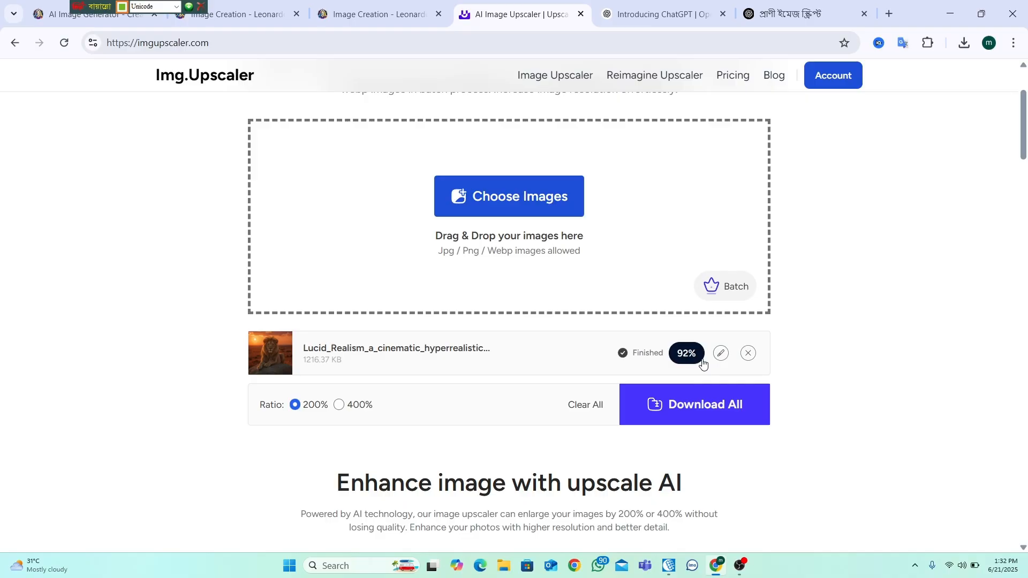
- Open the downloaded upscaled lion image in the photo viewer and examine the fur, face and eyes up close
{"action": "left_click", "coordinate": [961, 47]}
{"action": "mouse_move", "coordinate": [867, 111]}
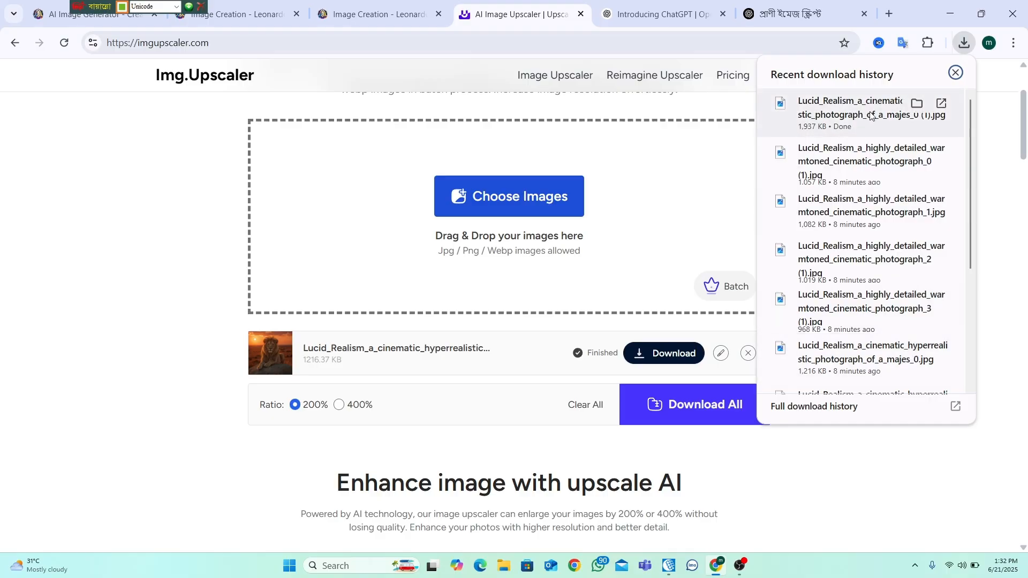
{"action": "left_click", "coordinate": [942, 102]}
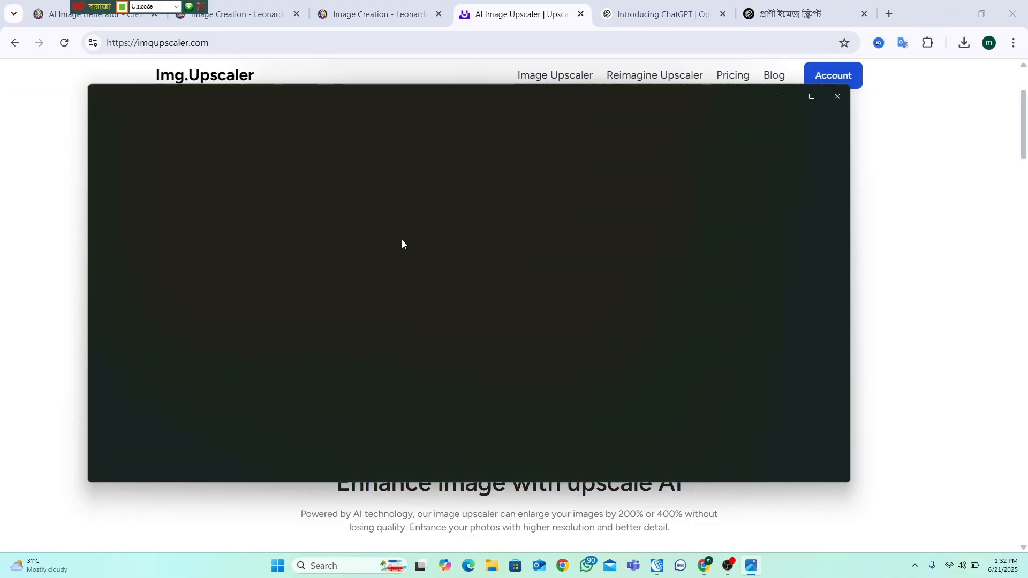
{"action": "double_click", "coordinate": [474, 289]}
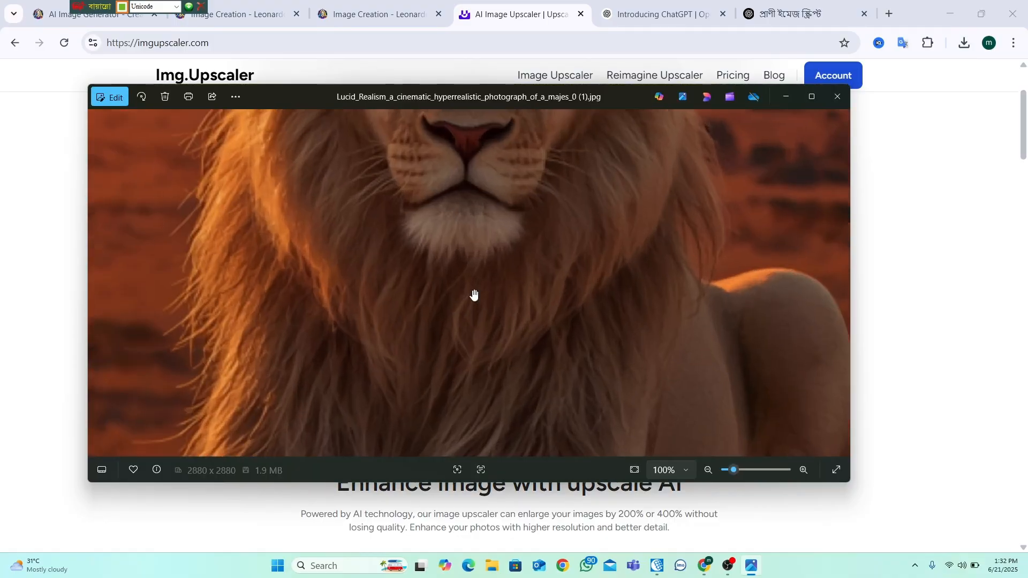
{"action": "scroll", "coordinate": [498, 290], "scroll_direction": "up", "scroll_amount": 2}
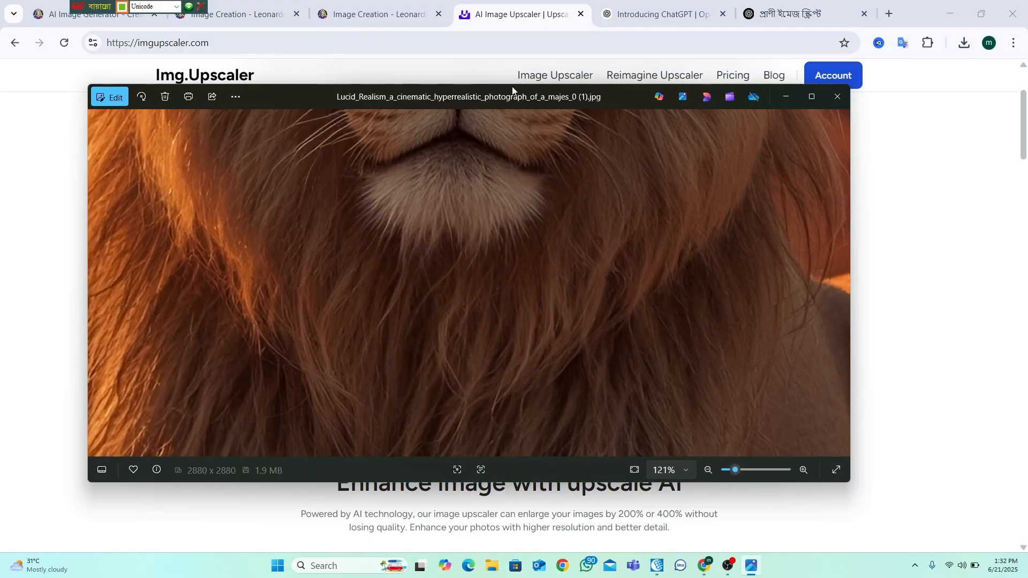
{"action": "double_click", "coordinate": [466, 168]}
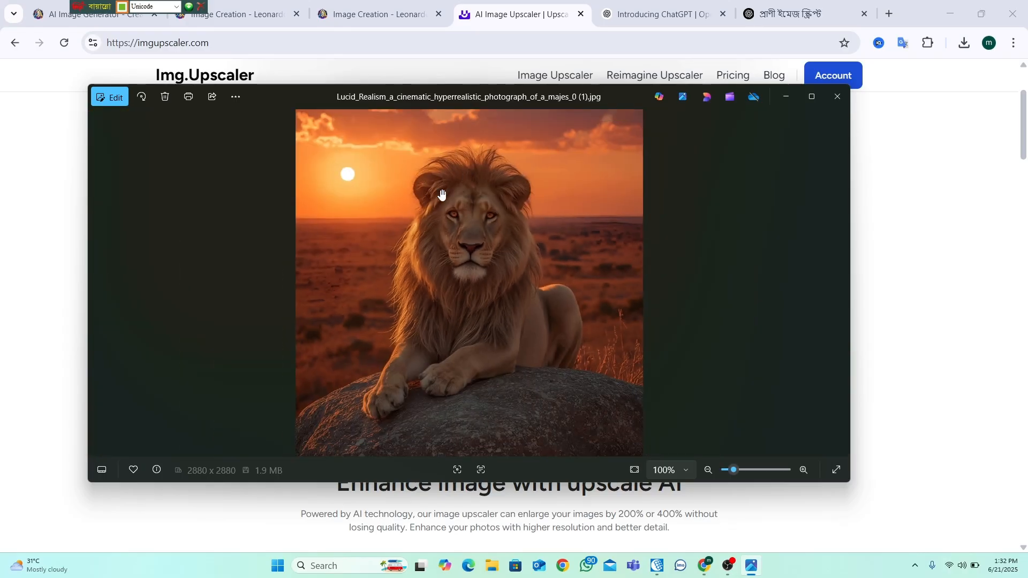
{"action": "double_click", "coordinate": [441, 194]}
{"action": "scroll", "coordinate": [538, 316], "scroll_direction": "up", "scroll_amount": 10}
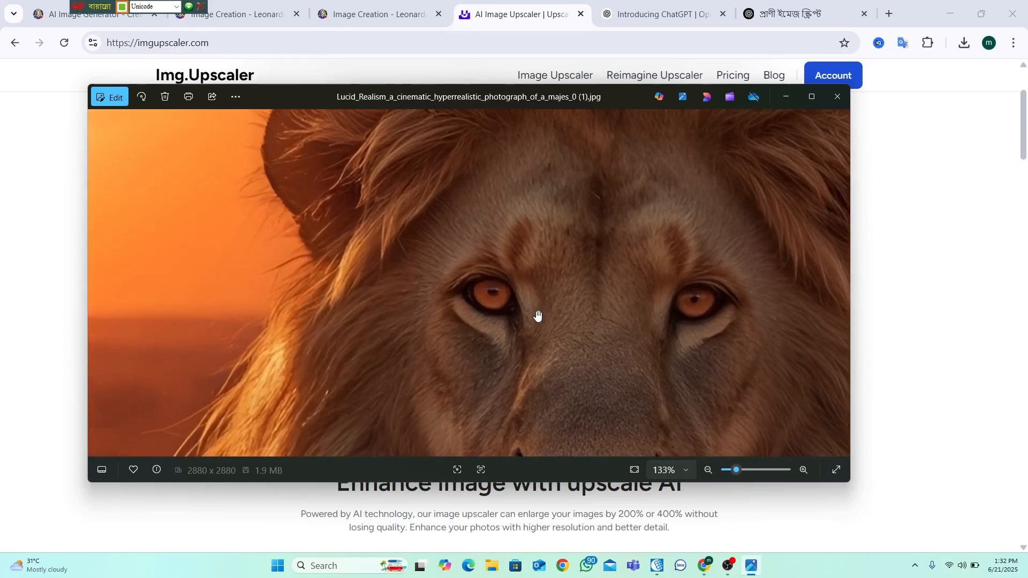
{"action": "scroll", "coordinate": [538, 313], "scroll_direction": "down", "scroll_amount": 10}
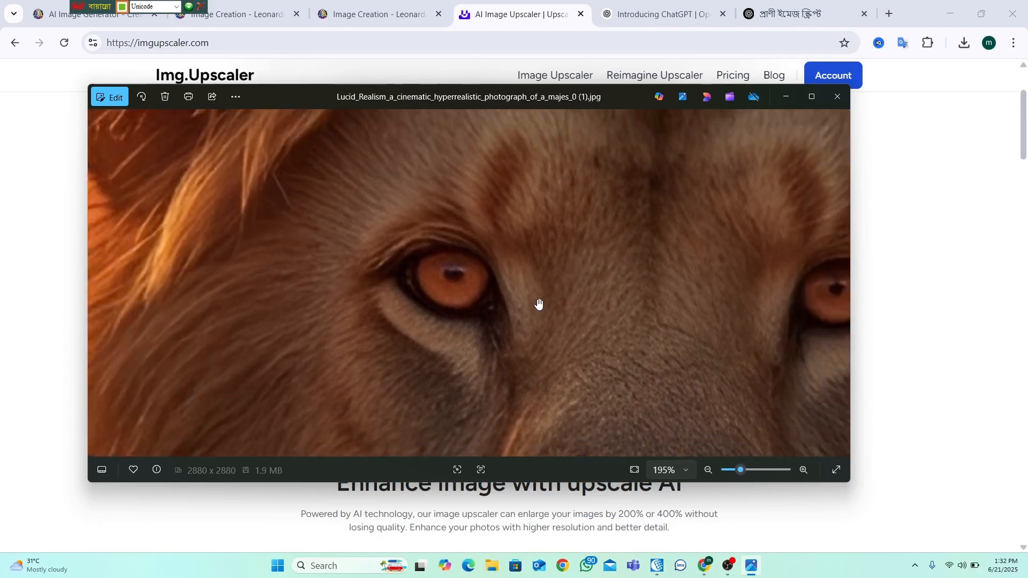
{"action": "scroll", "coordinate": [475, 365], "scroll_direction": "down", "scroll_amount": 5}
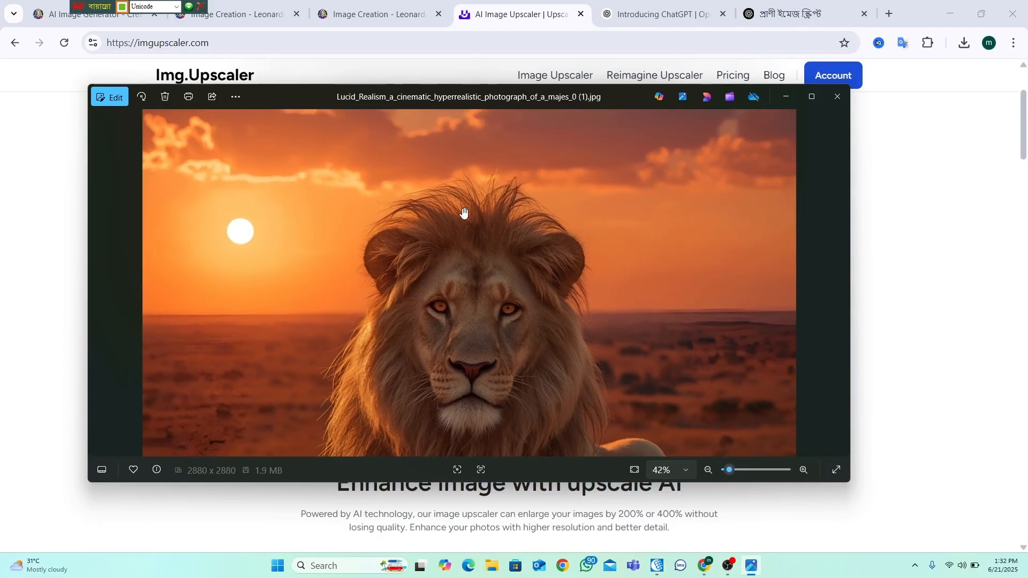
- Examine the sharpness of the mane on the lion's head, the front paws and the rock in the upscaled image
{"action": "scroll", "coordinate": [463, 214], "scroll_direction": "up", "scroll_amount": 6}
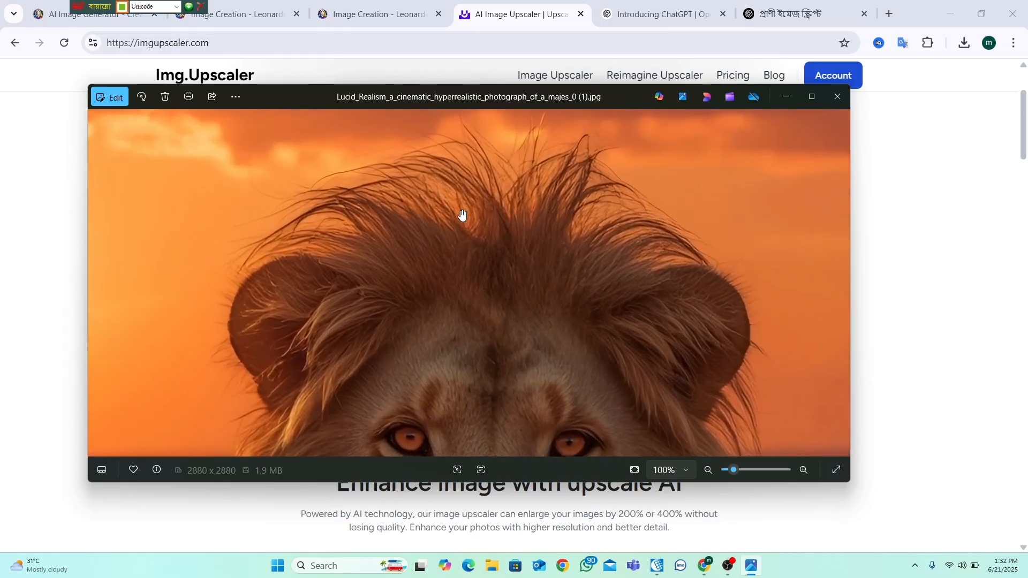
{"action": "scroll", "coordinate": [431, 338], "scroll_direction": "down", "scroll_amount": 6}
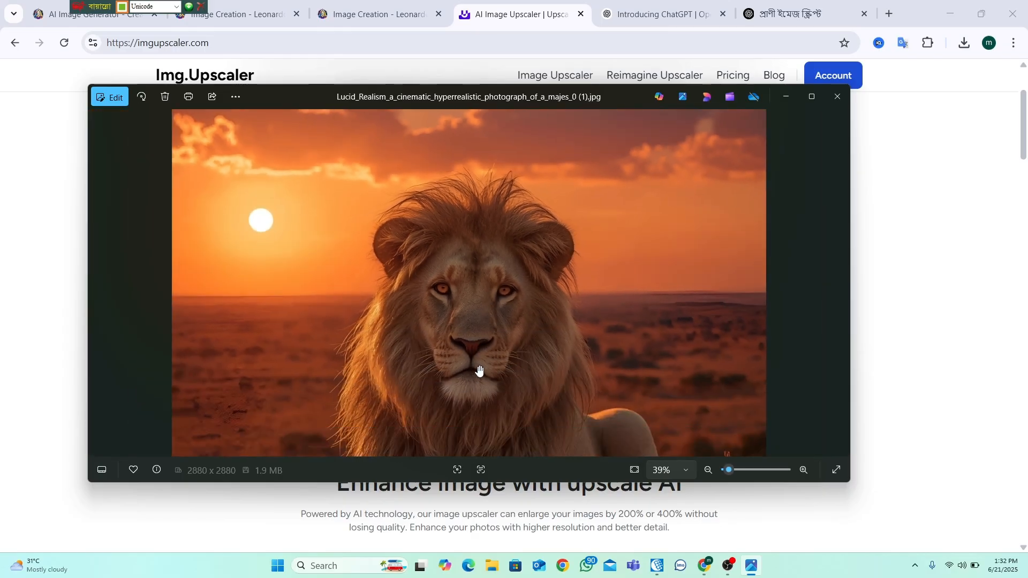
{"action": "scroll", "coordinate": [480, 370], "scroll_direction": "down", "scroll_amount": 2}
{"action": "scroll", "coordinate": [546, 363], "scroll_direction": "down", "scroll_amount": 2}
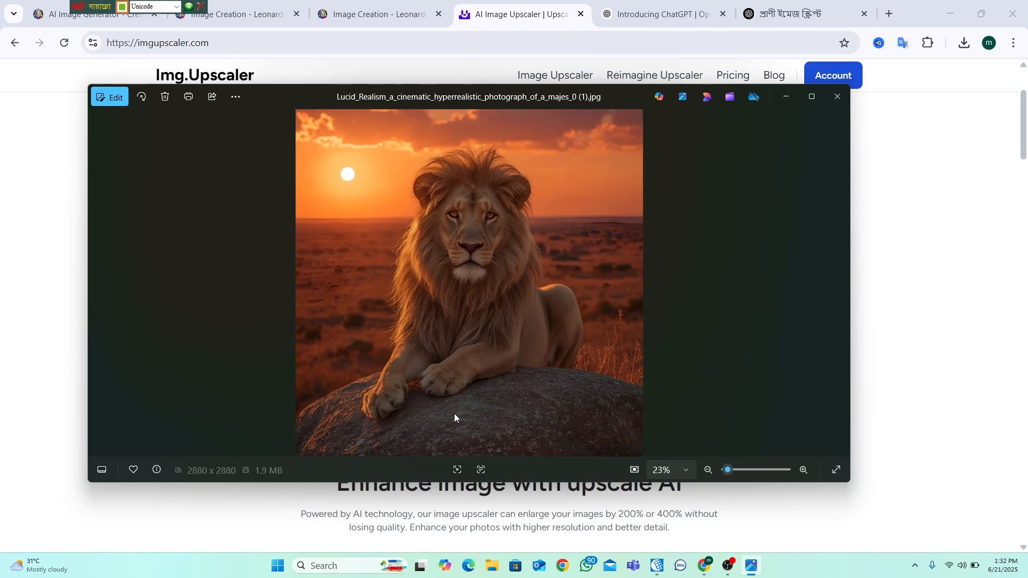
{"action": "scroll", "coordinate": [460, 415], "scroll_direction": "up", "scroll_amount": 4}
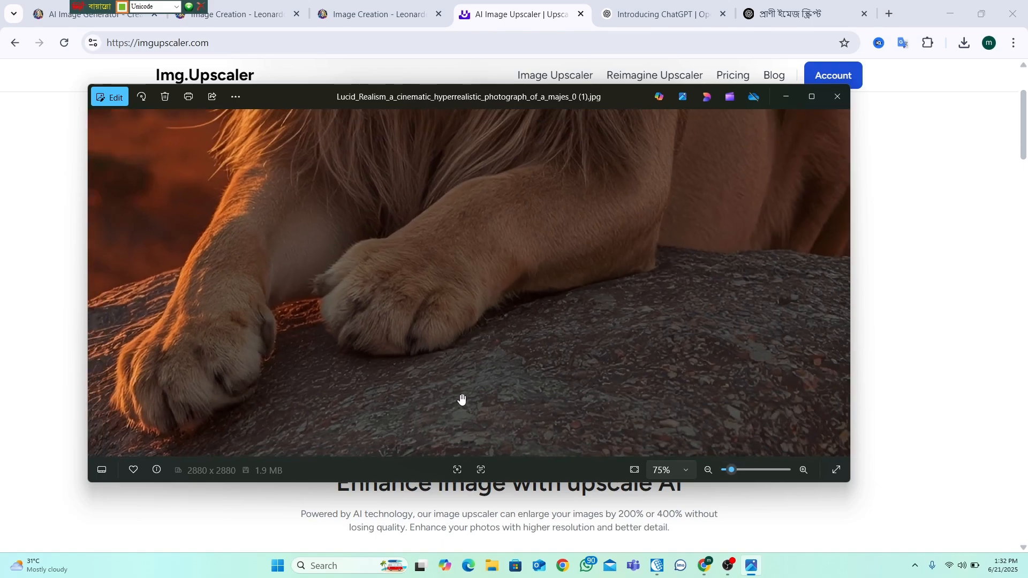
{"action": "scroll", "coordinate": [289, 322], "scroll_direction": "up", "scroll_amount": 3}
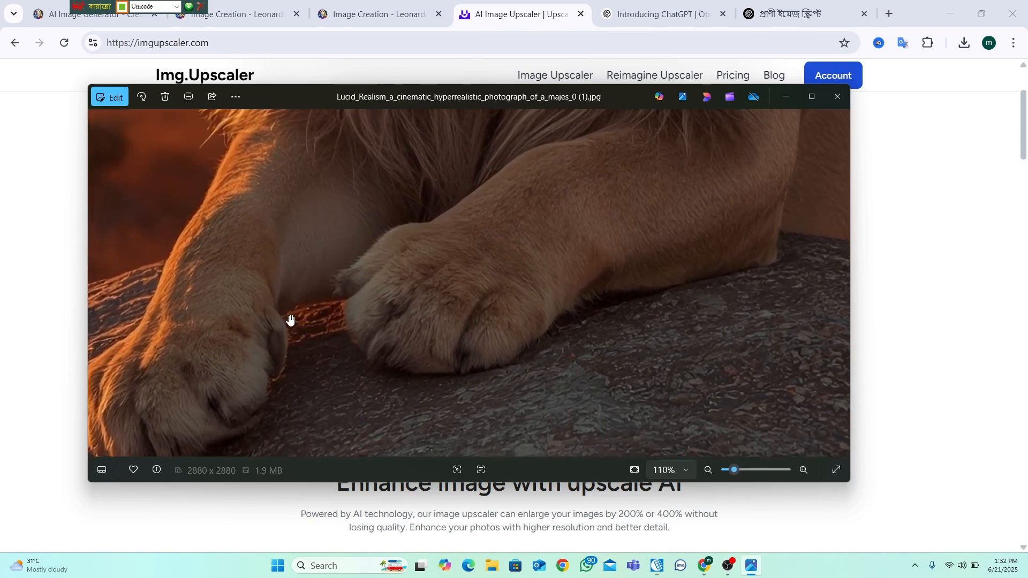
{"action": "scroll", "coordinate": [291, 320], "scroll_direction": "down", "scroll_amount": 5}
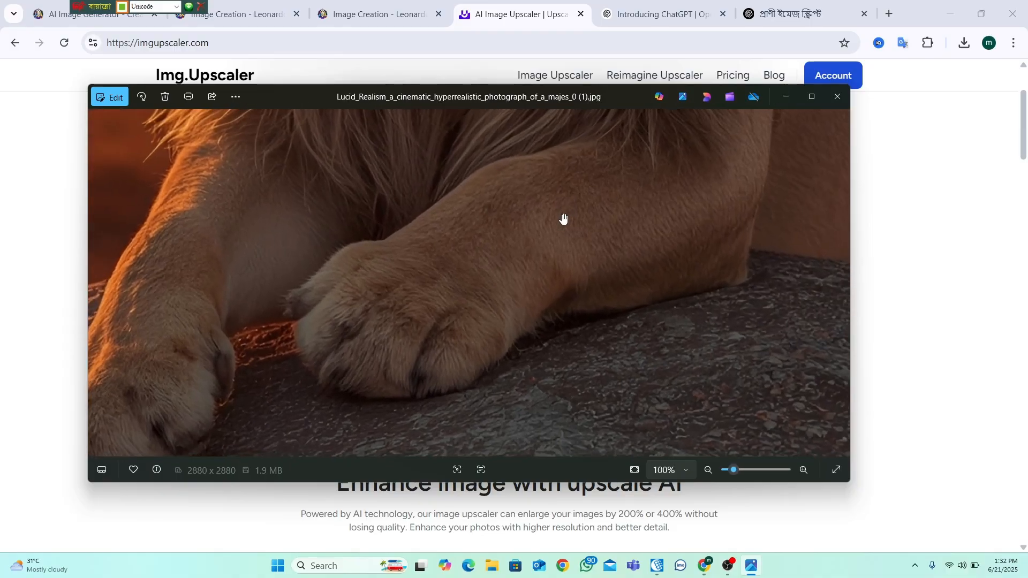
{"action": "scroll", "coordinate": [561, 230], "scroll_direction": "down", "scroll_amount": 3}
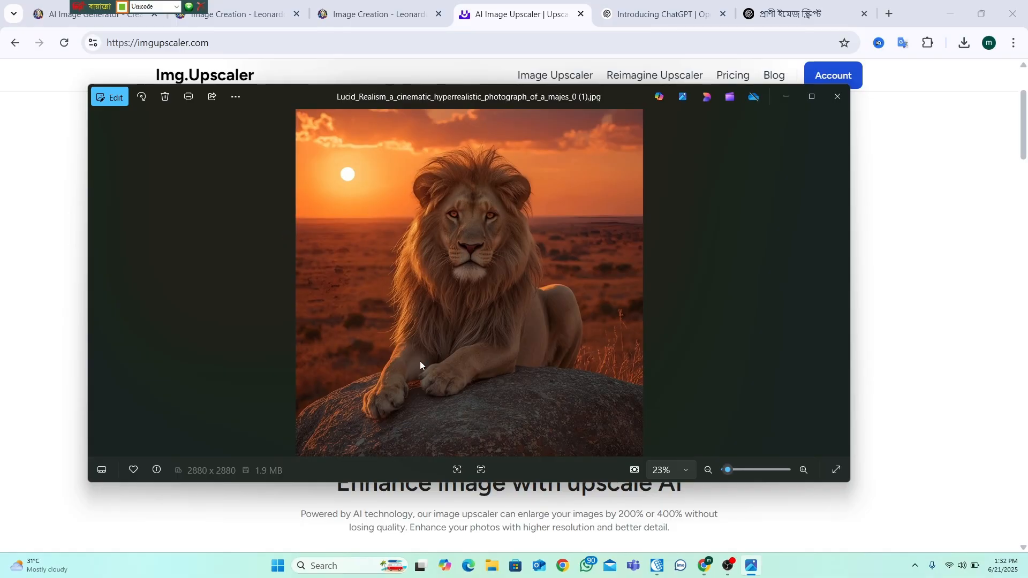
{"action": "scroll", "coordinate": [439, 274], "scroll_direction": "up", "scroll_amount": 1}
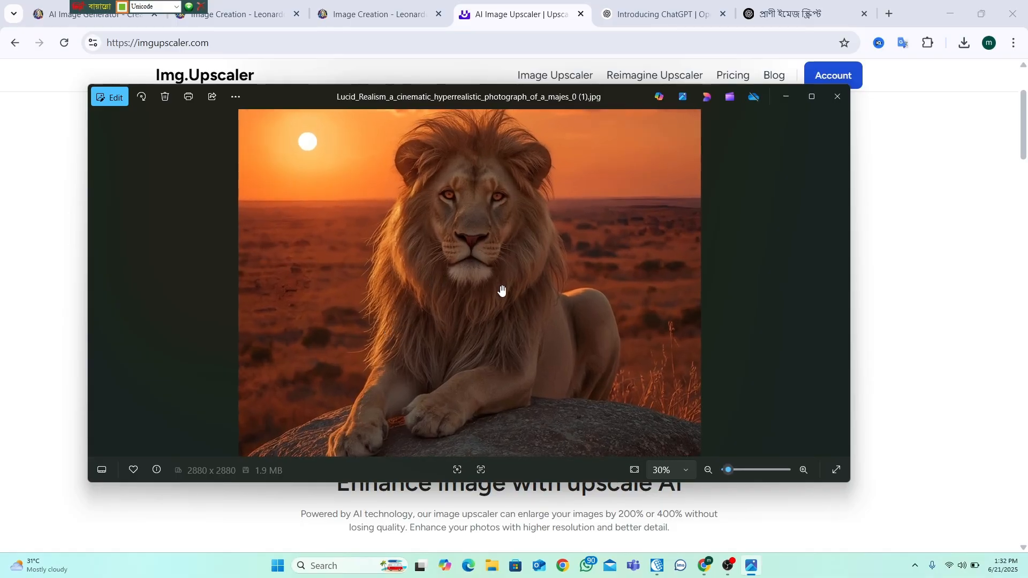
{"action": "scroll", "coordinate": [500, 292], "scroll_direction": "down", "scroll_amount": 1}
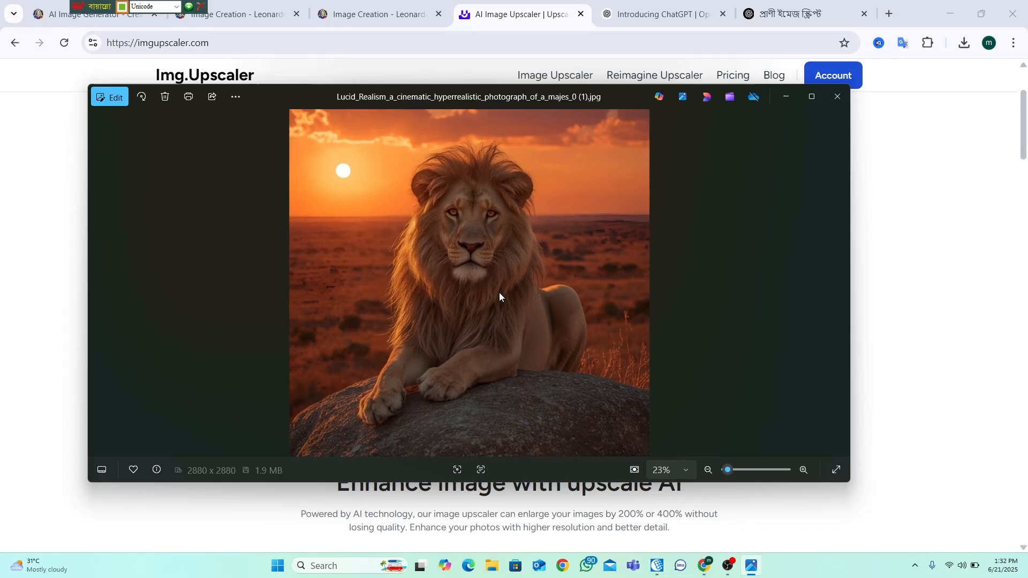
- Close the upscaled image in the photo viewer and open a new browser tab
{"action": "left_click", "coordinate": [839, 98]}
{"action": "left_click", "coordinate": [889, 13]}
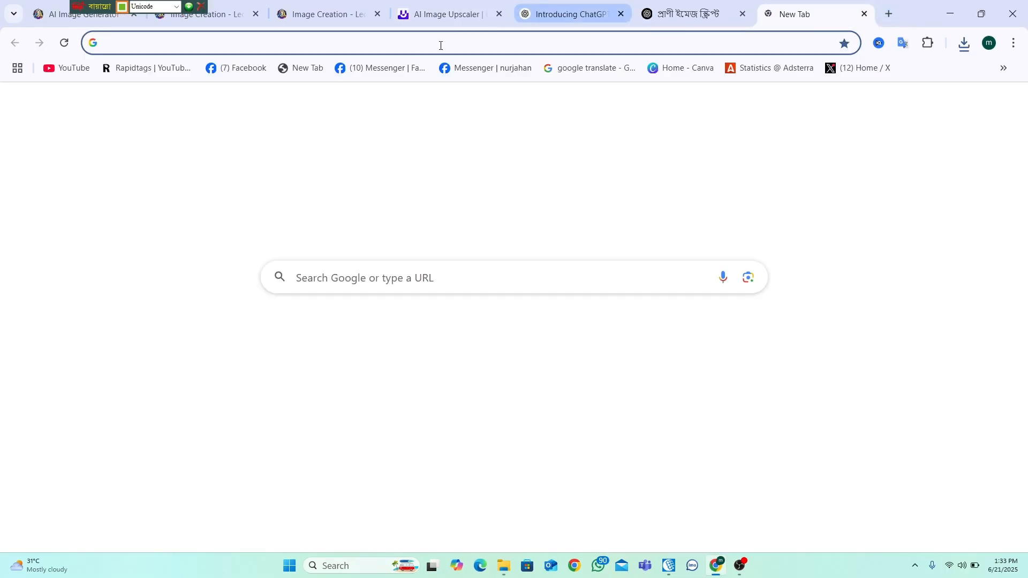
{"action": "left_click", "coordinate": [405, 283]}
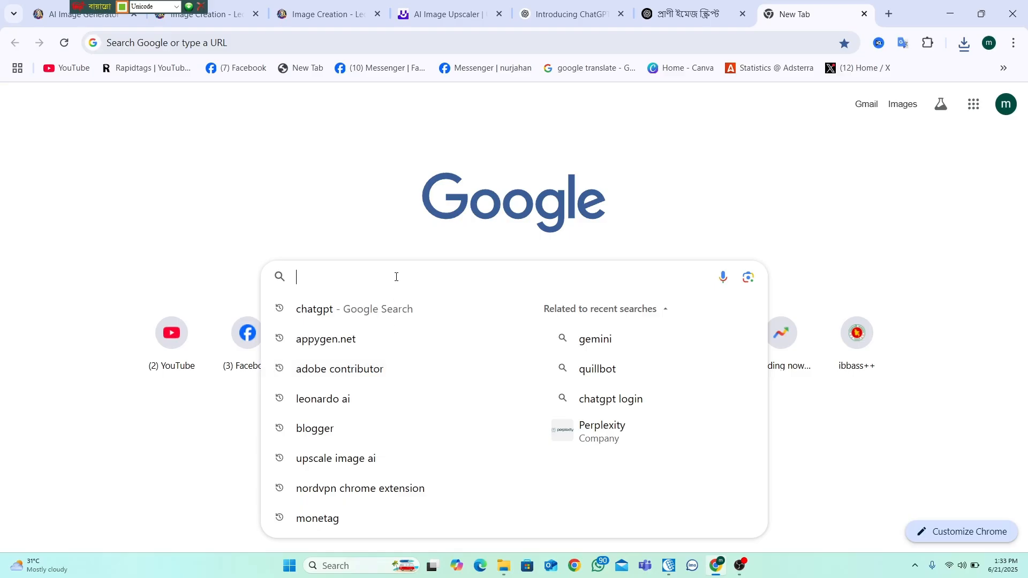
{"action": "type", "text": "ৃগিনড"}
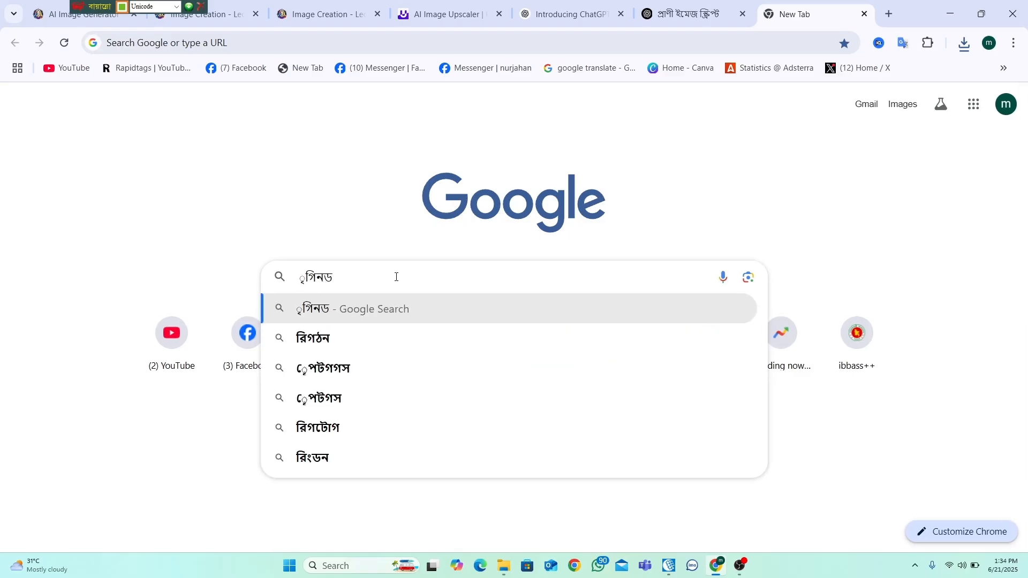
{"action": "key", "text": "BackSpace"}
{"action": "key", "text": "BackSpace"}
{"action": "key", "text": "BackSpace"}
{"action": "key", "text": "BackSpace"}
{"action": "key", "text": "BackSpace"}
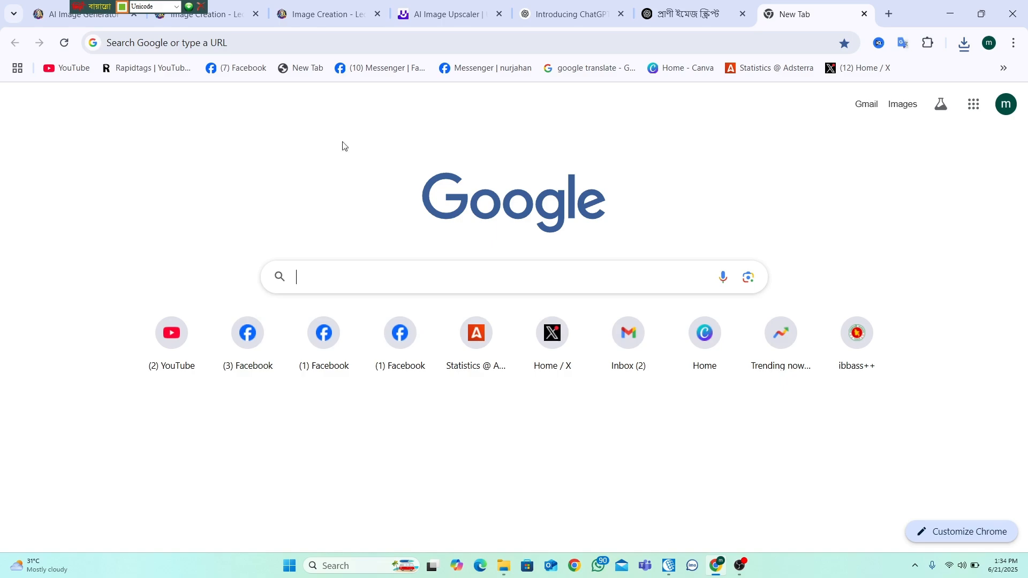
- Switch the keyboard input mode to English and search Google for "adobe contributor"
{"action": "left_click", "coordinate": [160, 6]}
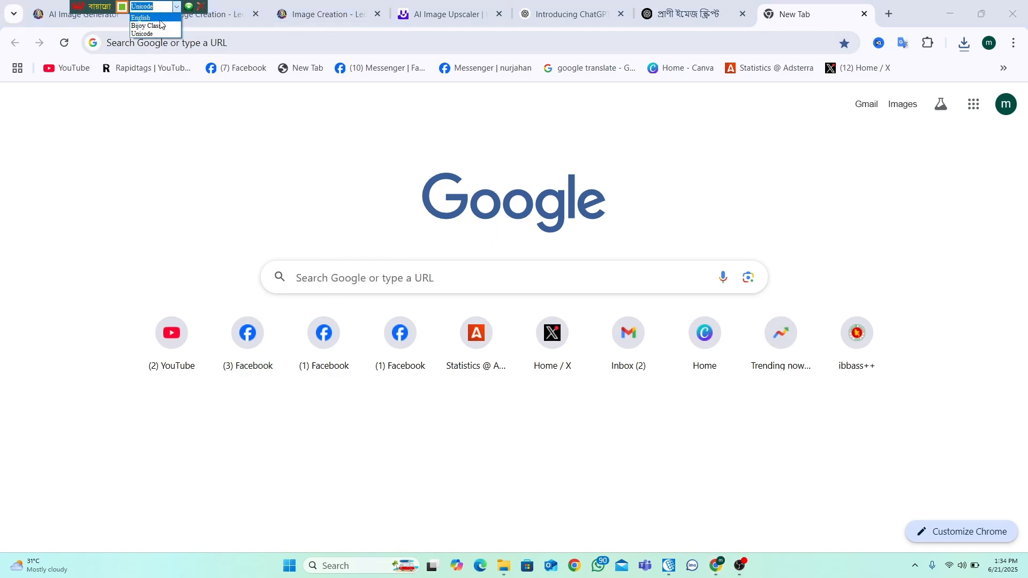
{"action": "left_click", "coordinate": [161, 18]}
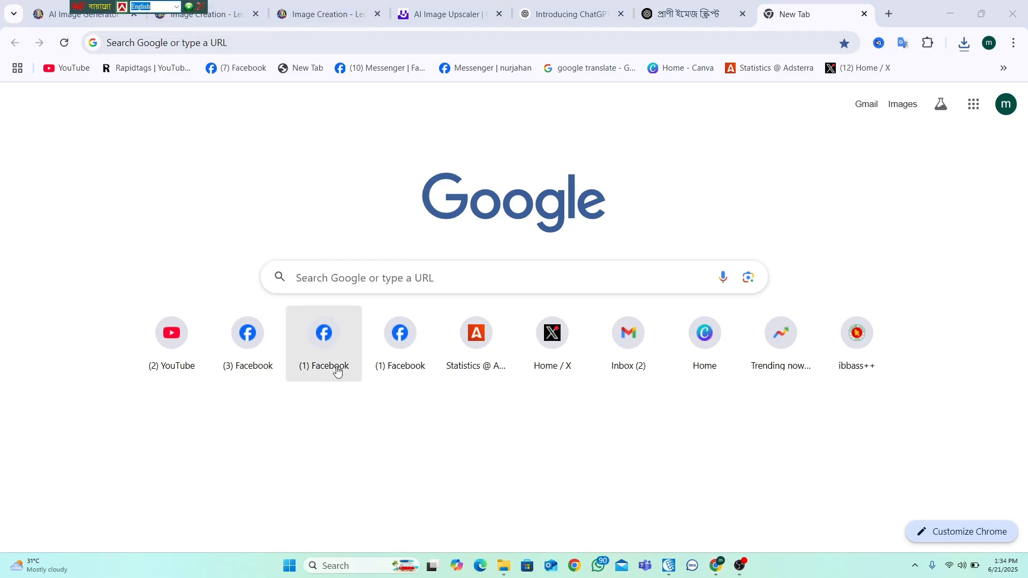
{"action": "left_click", "coordinate": [349, 292]}
{"action": "type", "text": "adobe contributor"}
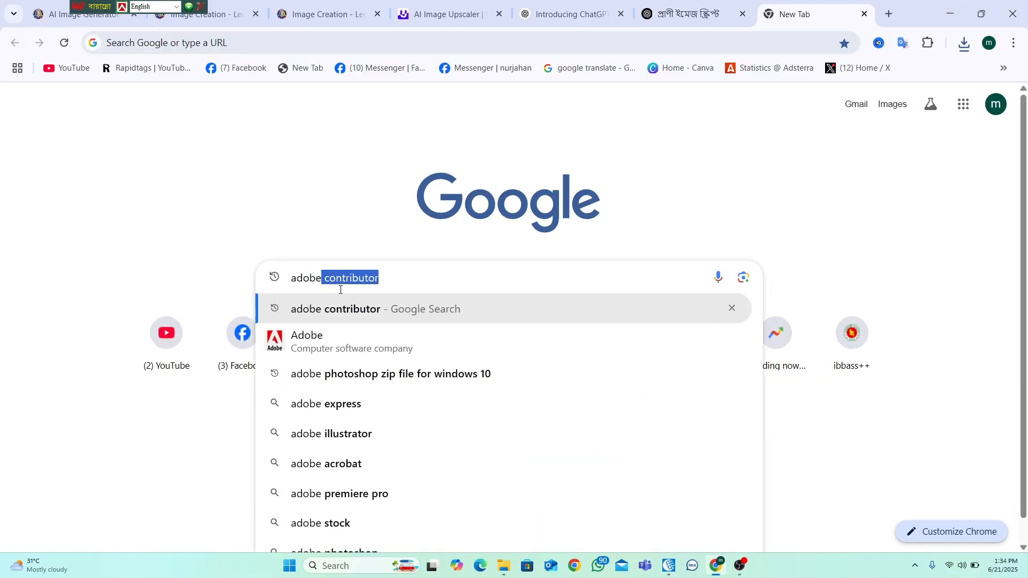
{"action": "left_click", "coordinate": [349, 314]}
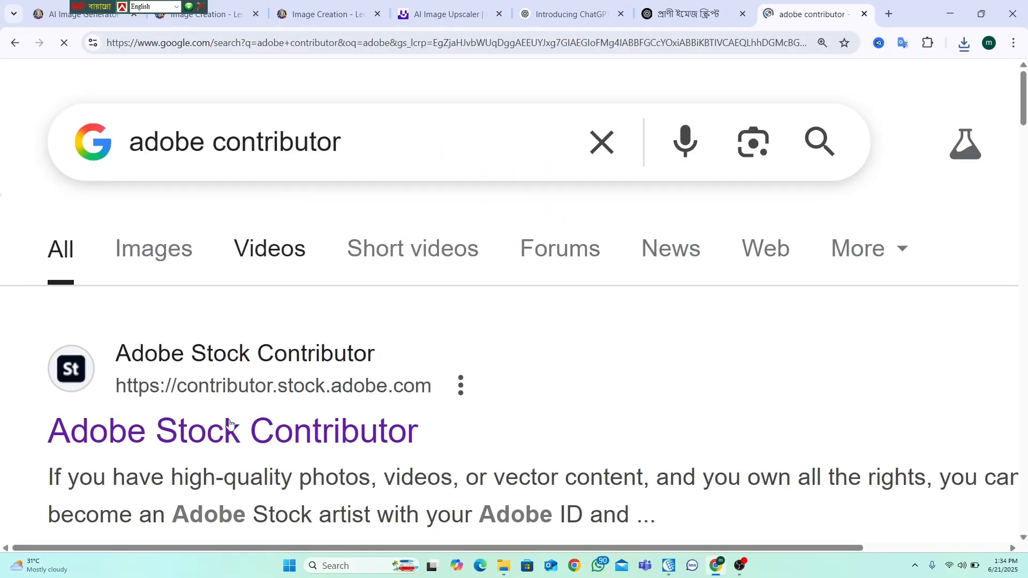
- Open the Adobe Stock Contributor site from the search results and go to its file upload page
{"action": "scroll", "coordinate": [245, 437], "scroll_direction": "down", "scroll_amount": 1}
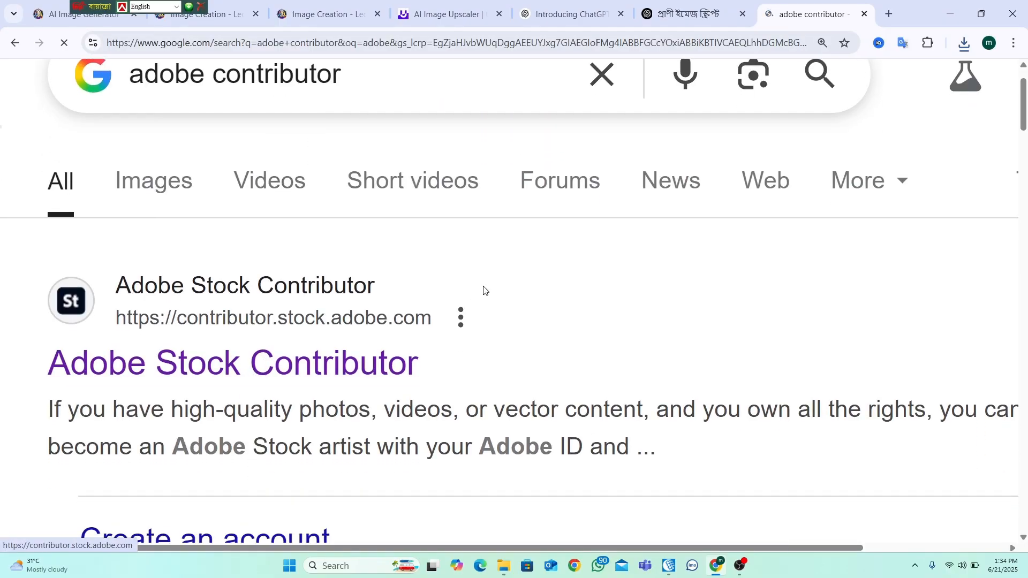
{"action": "left_click", "coordinate": [343, 356]}
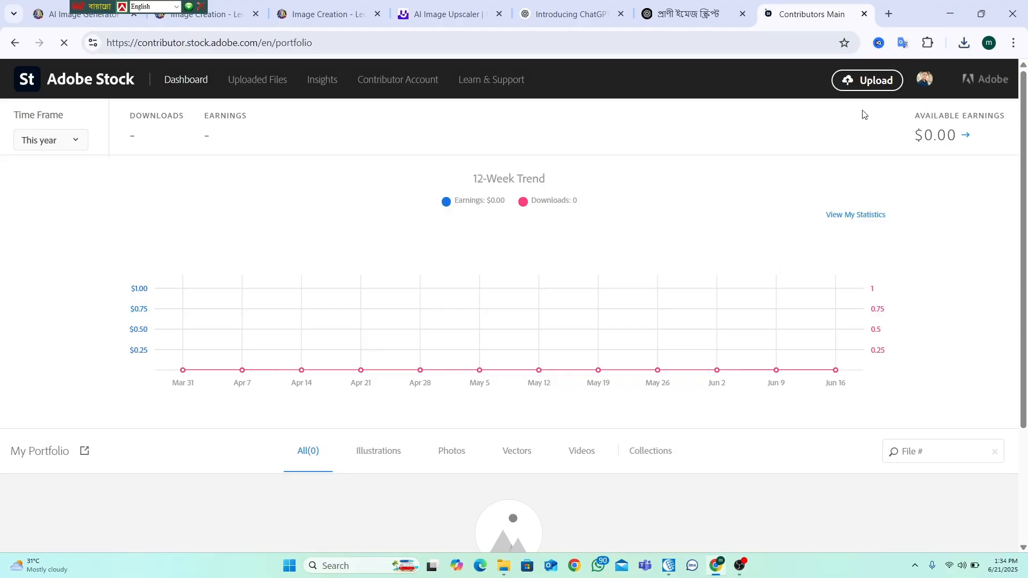
{"action": "left_click", "coordinate": [867, 91]}
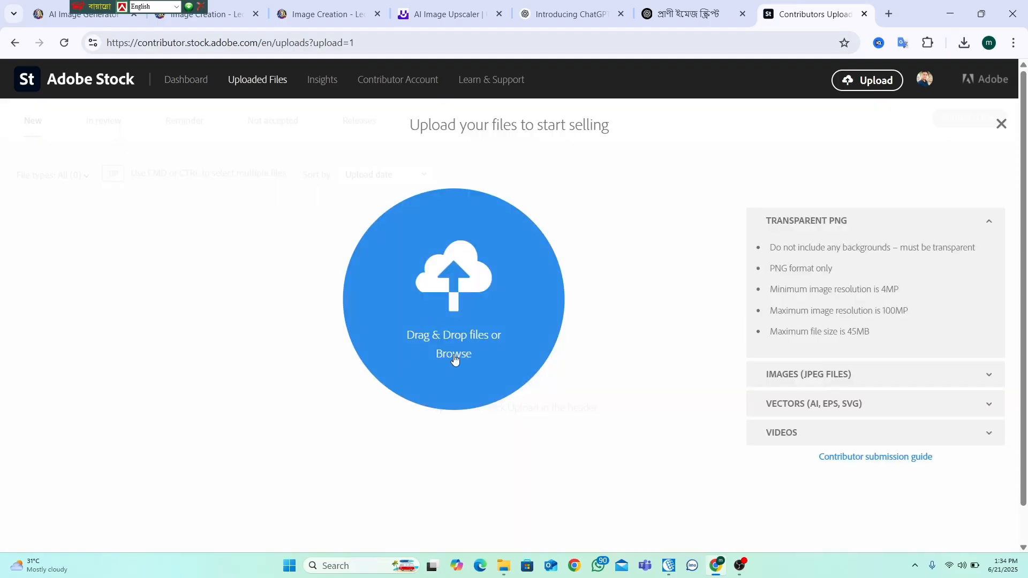
- Upload the downloaded lion image Lucid_Realism_a_cinematic_hyperrealistic_photograph_of_a_majes_0 (1).jpg from the recent downloads and dismiss the chat notification
{"action": "left_click", "coordinate": [459, 350]}
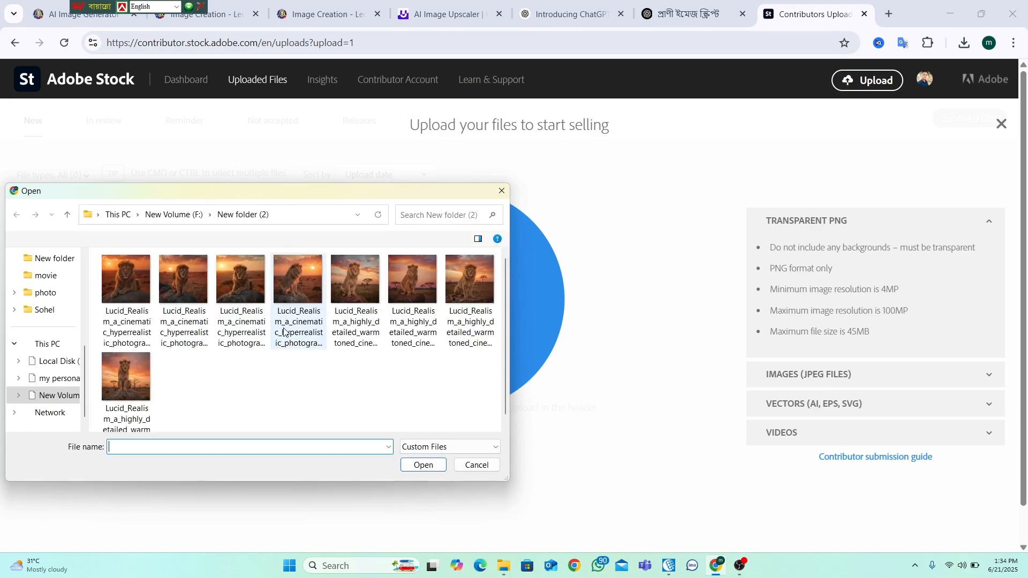
{"action": "left_click", "coordinate": [500, 196]}
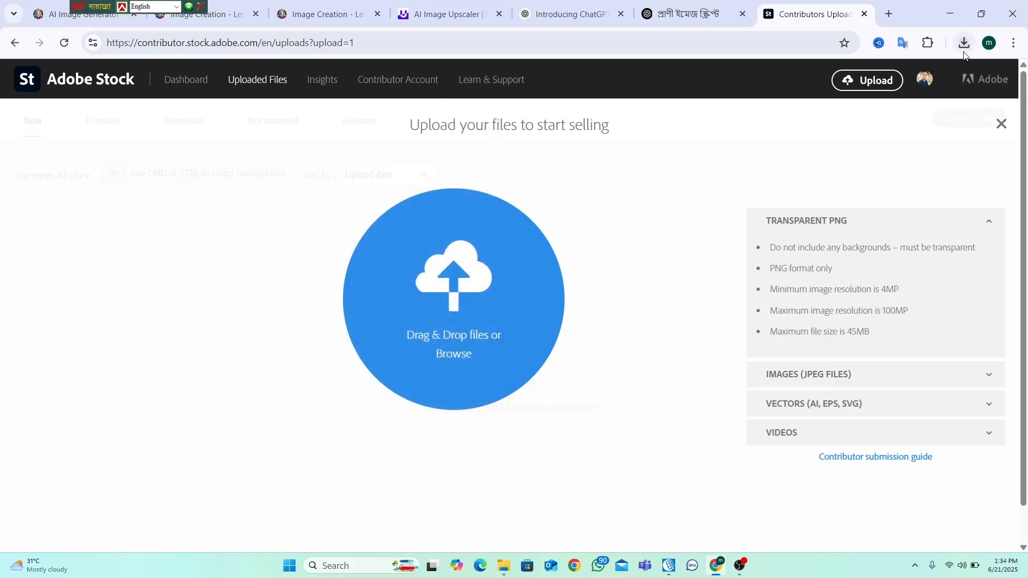
{"action": "left_click", "coordinate": [964, 44]}
{"action": "left_click", "coordinate": [598, 261]}
{"action": "left_click", "coordinate": [963, 42]}
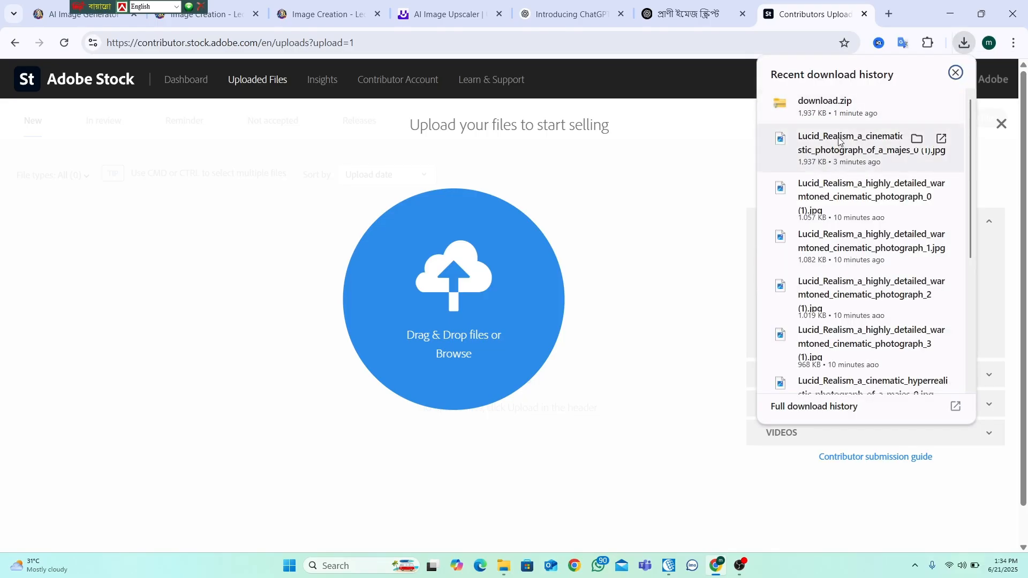
{"action": "left_click_drag", "start_coordinate": [839, 140], "coordinate": [465, 355]}
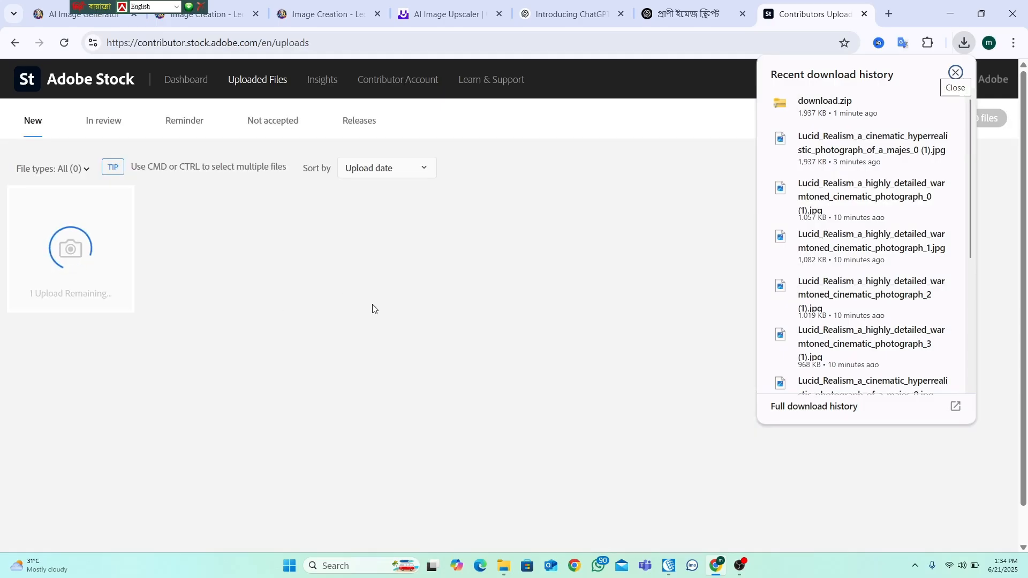
{"action": "left_click", "coordinate": [669, 203]}
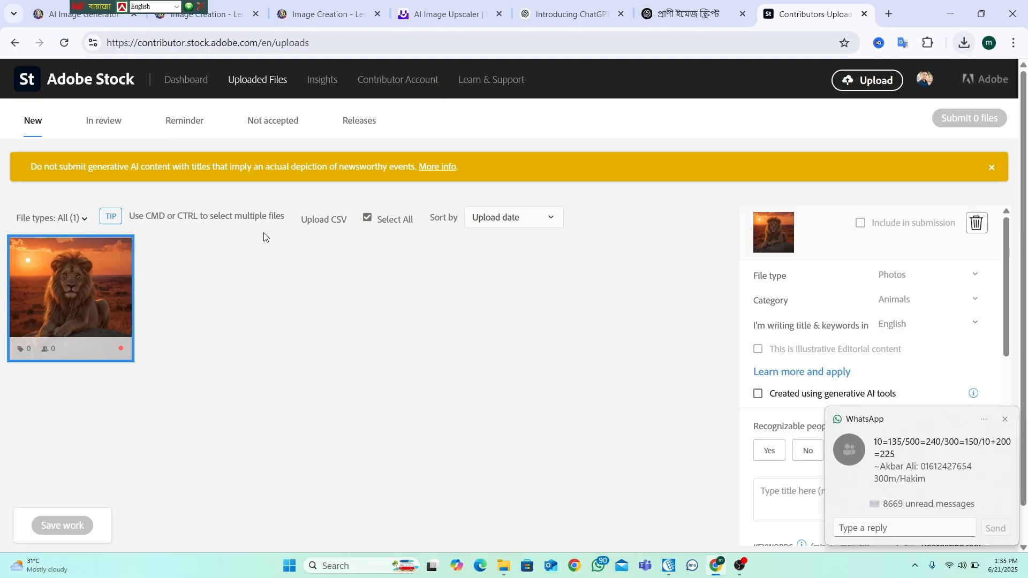
{"action": "left_click", "coordinate": [1005, 419]}
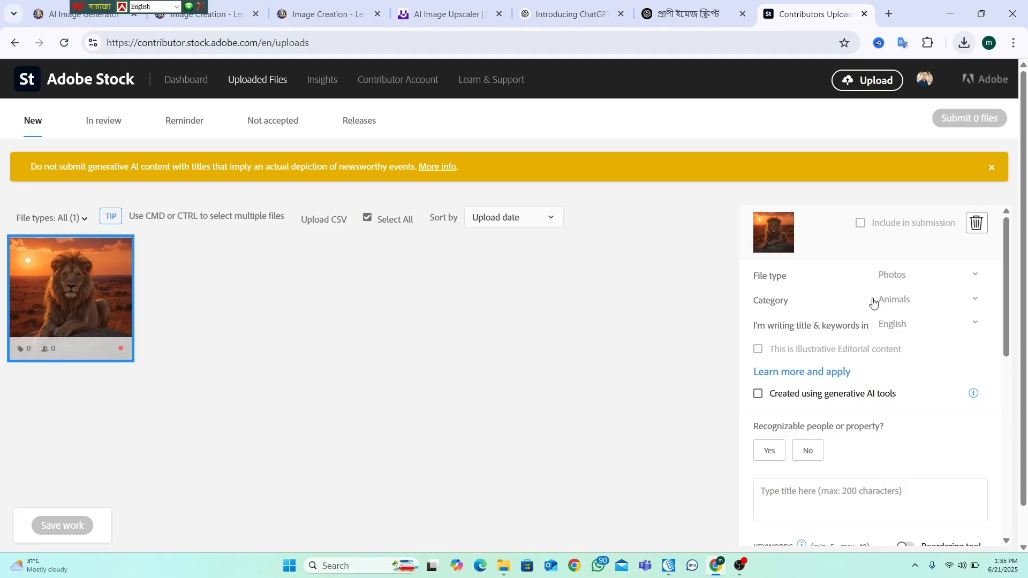
- Review the uploaded lion image's file type, category and language, and mark it as created using generative AI tools
{"action": "scroll", "coordinate": [929, 368], "scroll_direction": "down", "scroll_amount": 2}
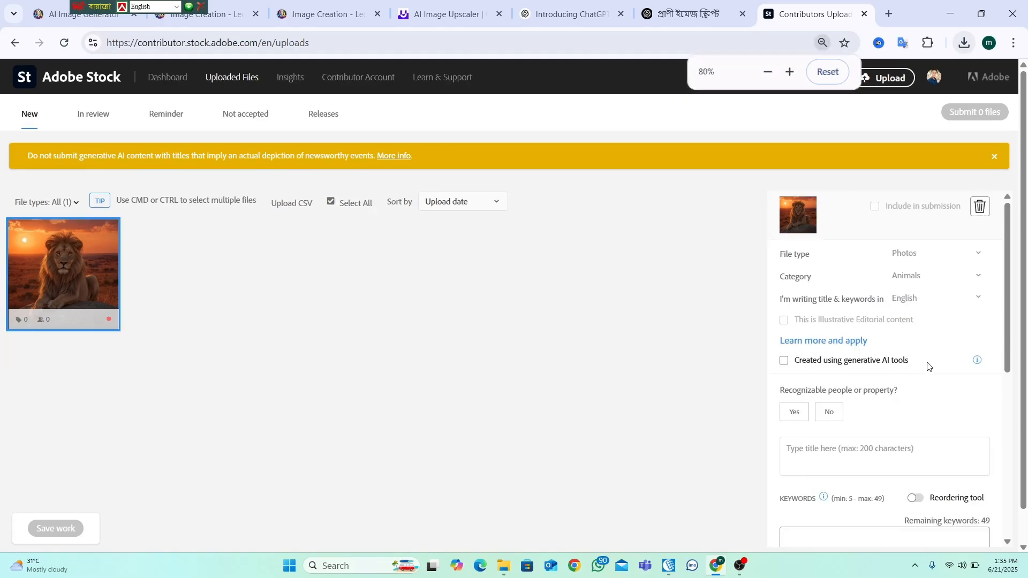
{"action": "scroll", "coordinate": [930, 367], "scroll_direction": "up", "scroll_amount": 5}
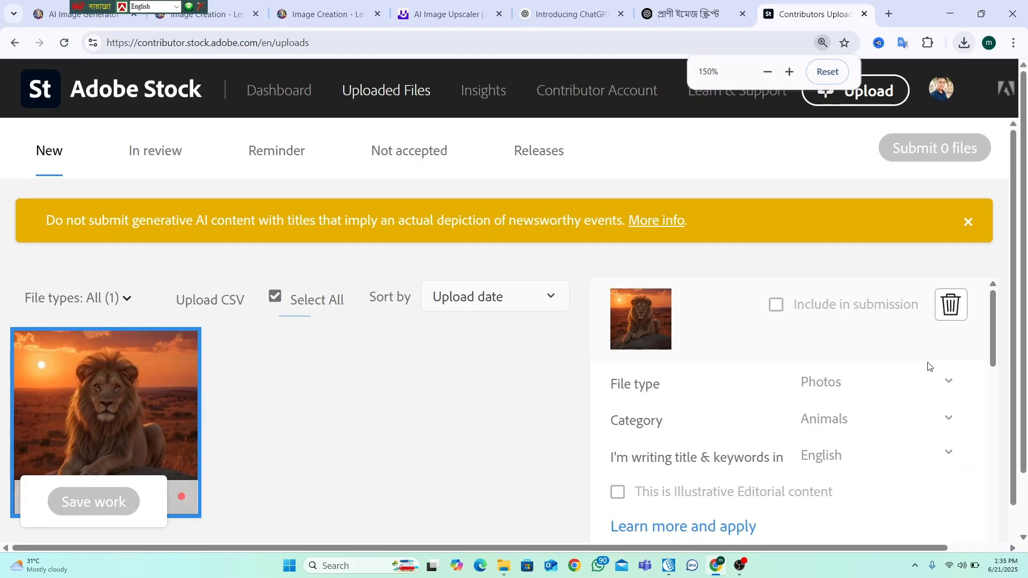
{"action": "scroll", "coordinate": [928, 362], "scroll_direction": "up", "scroll_amount": 1}
{"action": "scroll", "coordinate": [910, 369], "scroll_direction": "down", "scroll_amount": 3}
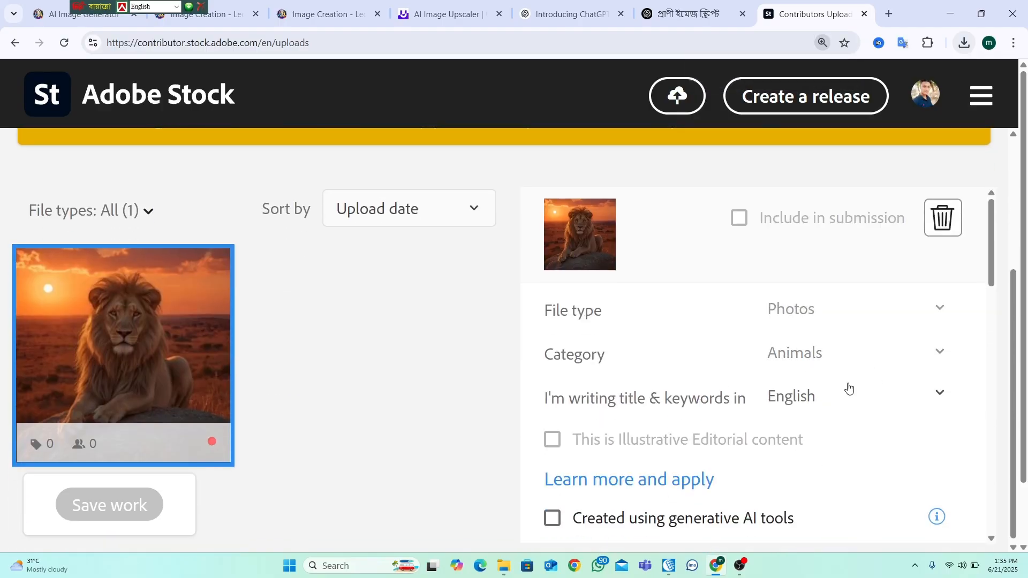
{"action": "scroll", "coordinate": [850, 387], "scroll_direction": "down", "scroll_amount": 1}
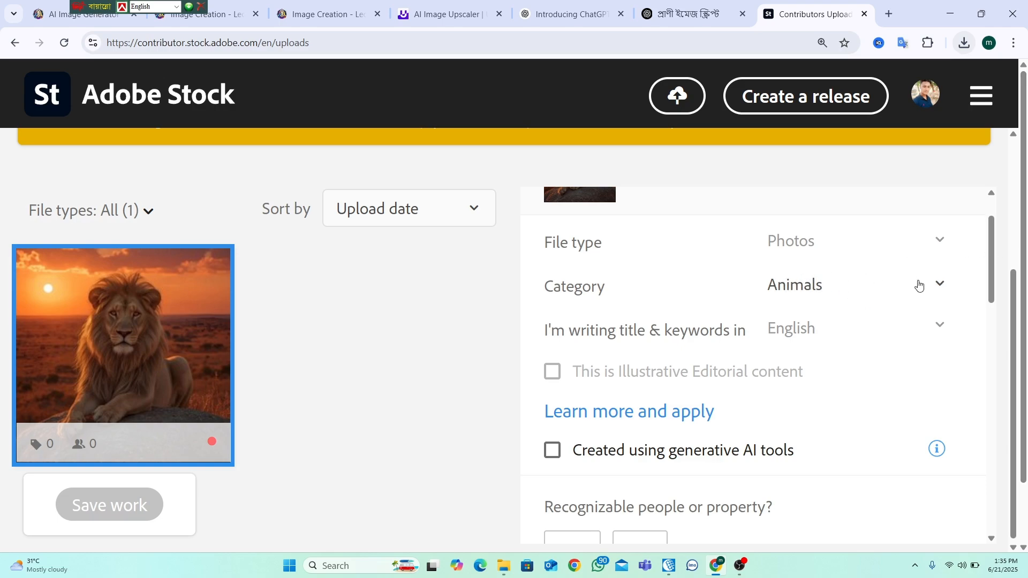
{"action": "scroll", "coordinate": [796, 285], "scroll_direction": "up", "scroll_amount": 2}
{"action": "scroll", "coordinate": [797, 285], "scroll_direction": "up", "scroll_amount": 3}
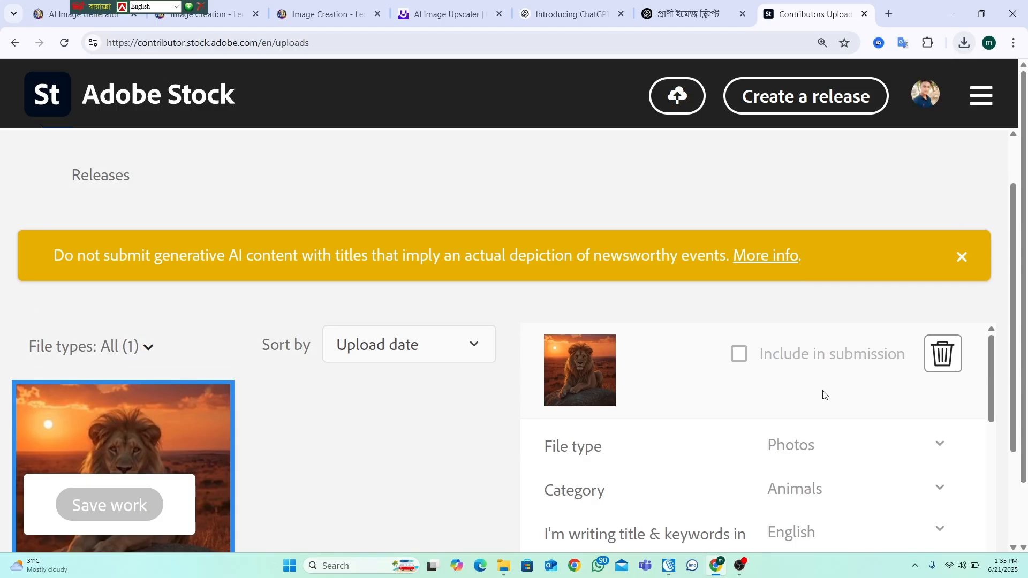
{"action": "scroll", "coordinate": [668, 413], "scroll_direction": "down", "scroll_amount": 3}
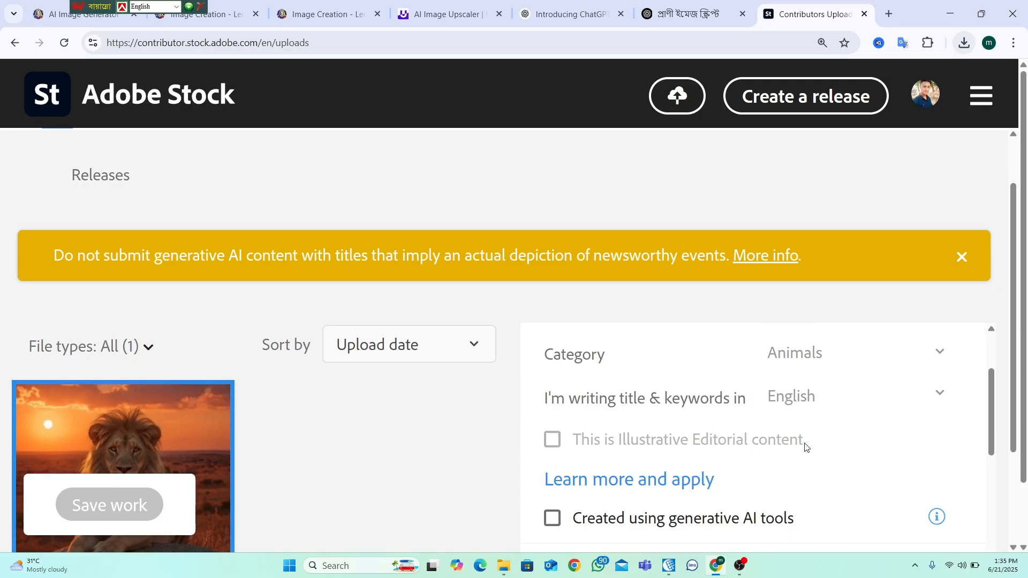
{"action": "scroll", "coordinate": [670, 484], "scroll_direction": "down", "scroll_amount": 1}
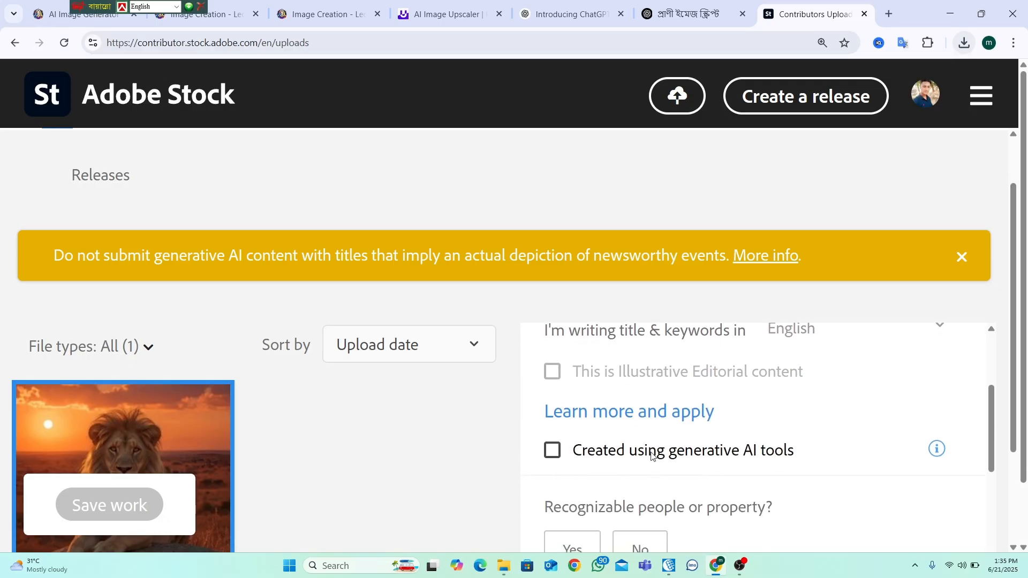
{"action": "left_click", "coordinate": [554, 452]}
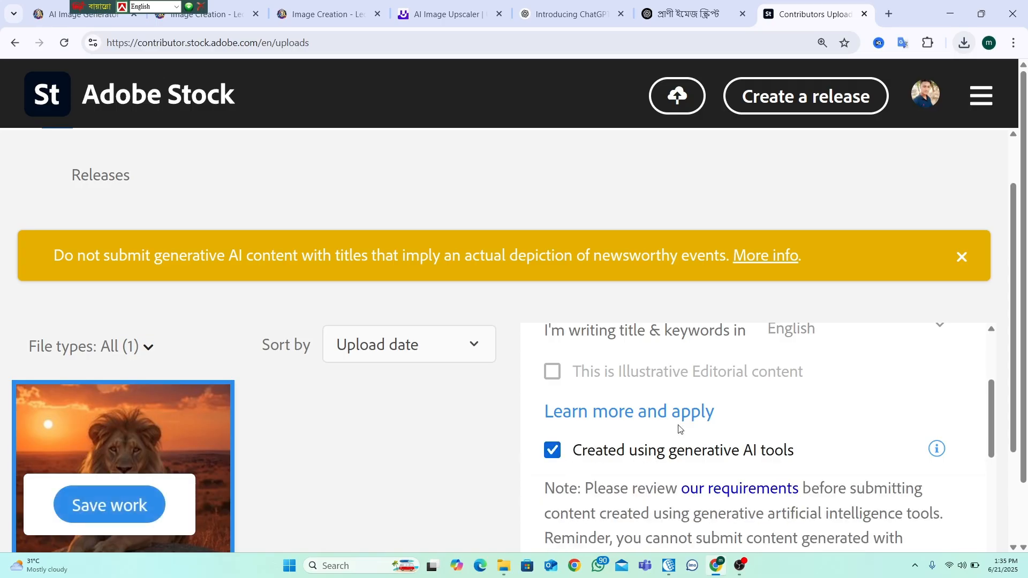
- Set the image title to the suggested "lion in the sun" and close the keyword tips dialog
{"action": "scroll", "coordinate": [720, 434], "scroll_direction": "down", "scroll_amount": 4}
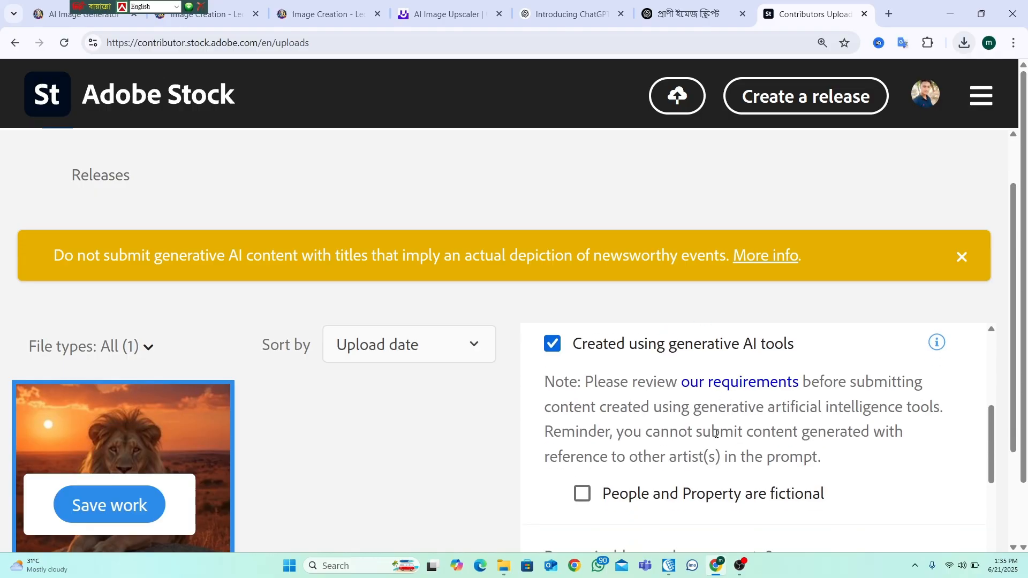
{"action": "scroll", "coordinate": [737, 411], "scroll_direction": "down", "scroll_amount": 5}
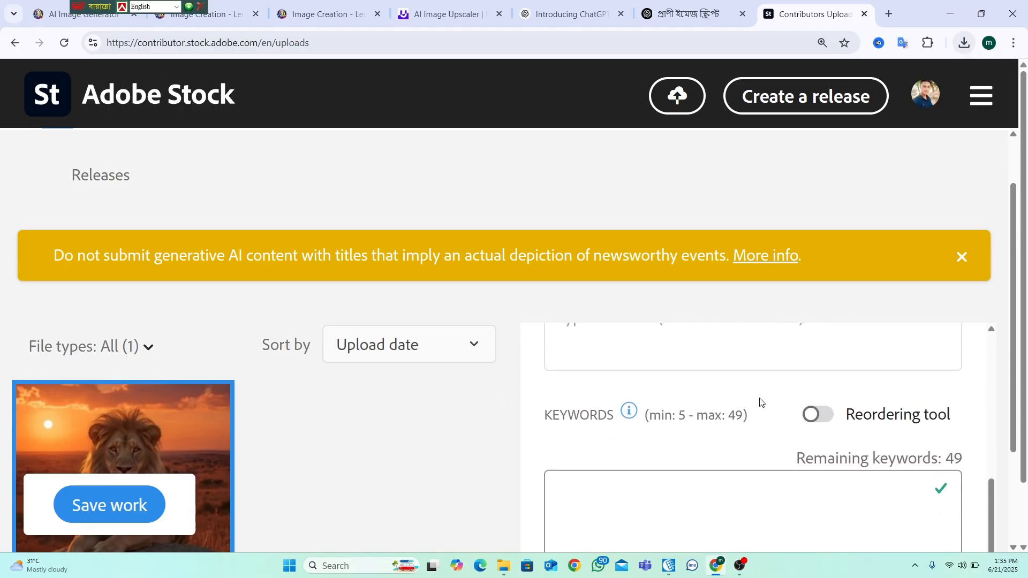
{"action": "scroll", "coordinate": [760, 406], "scroll_direction": "up", "scroll_amount": 3}
{"action": "left_click", "coordinate": [659, 442]}
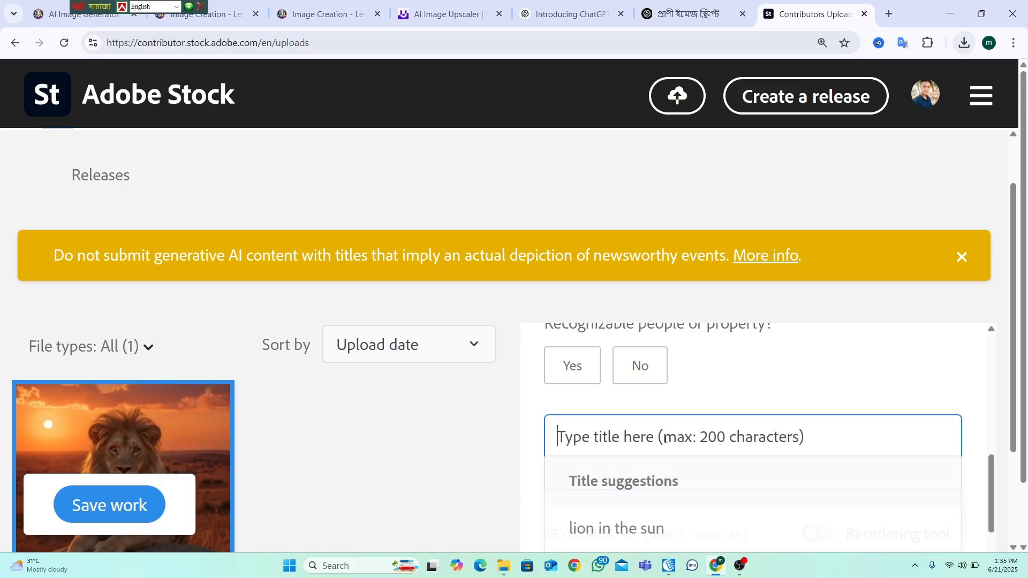
{"action": "scroll", "coordinate": [731, 448], "scroll_direction": "down", "scroll_amount": 1}
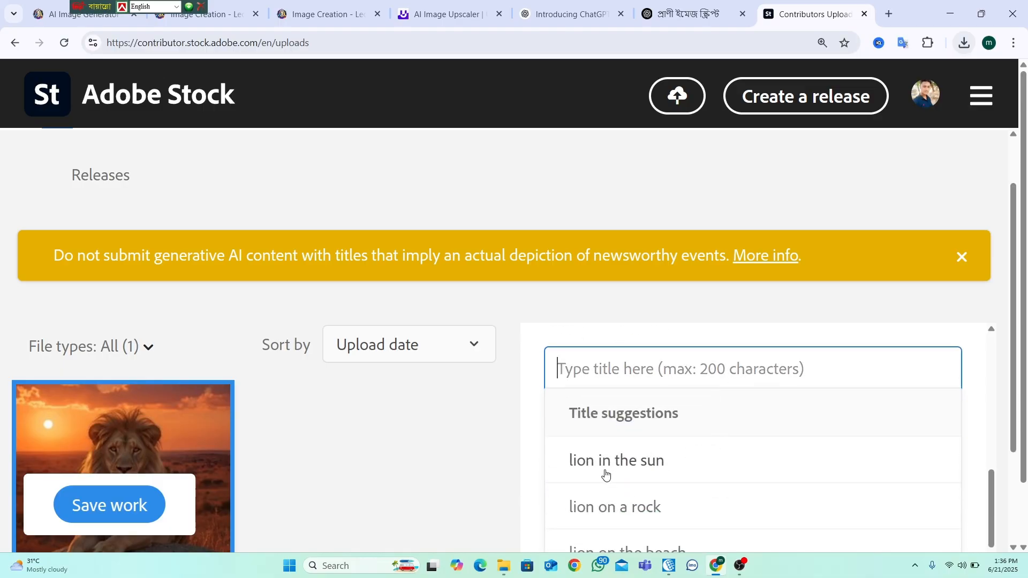
{"action": "left_click", "coordinate": [633, 462]}
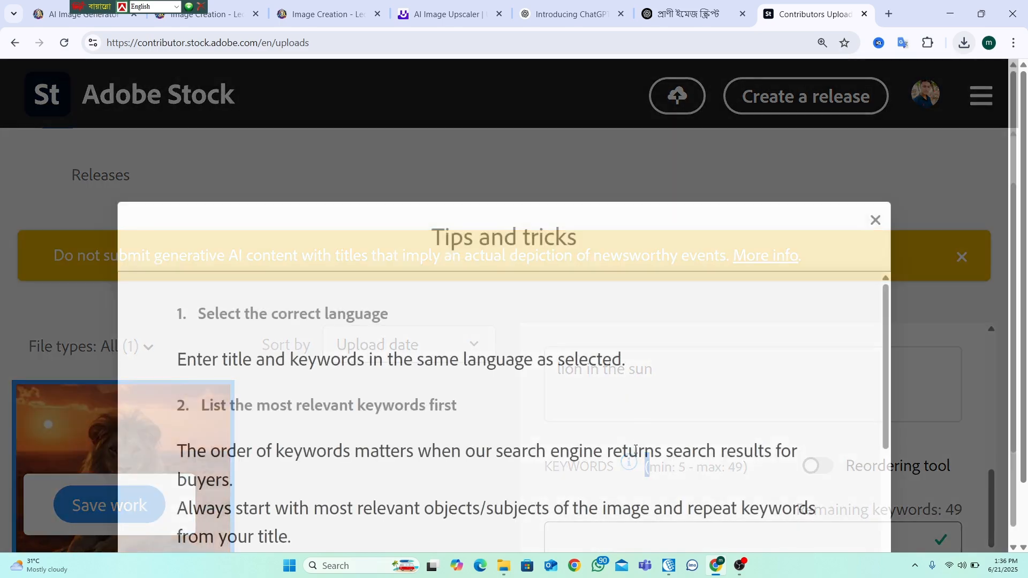
{"action": "scroll", "coordinate": [689, 391], "scroll_direction": "down", "scroll_amount": 2}
{"action": "scroll", "coordinate": [688, 391], "scroll_direction": "down", "scroll_amount": 3}
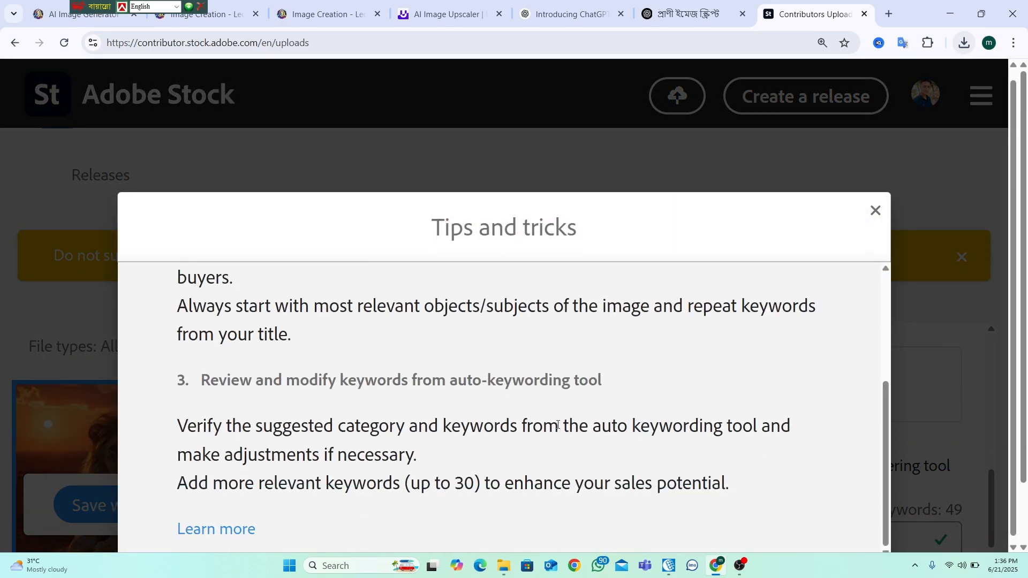
{"action": "left_click", "coordinate": [875, 207]}
- Declare that people and property in the AI-generated lion image are fictional
{"action": "scroll", "coordinate": [760, 353], "scroll_direction": "down", "scroll_amount": 1}
{"action": "scroll", "coordinate": [759, 349], "scroll_direction": "up", "scroll_amount": 5}
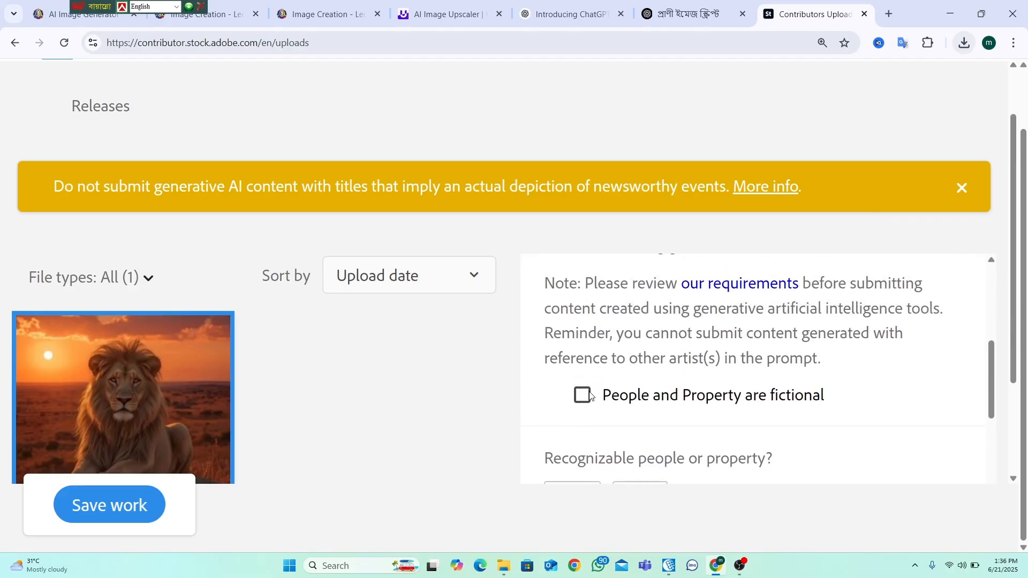
{"action": "left_click", "coordinate": [583, 395]}
- Enter "lion in the sun" and "lion in ta jungle" as keywords and add all the suggested keywords
{"action": "scroll", "coordinate": [718, 381], "scroll_direction": "down", "scroll_amount": 3}
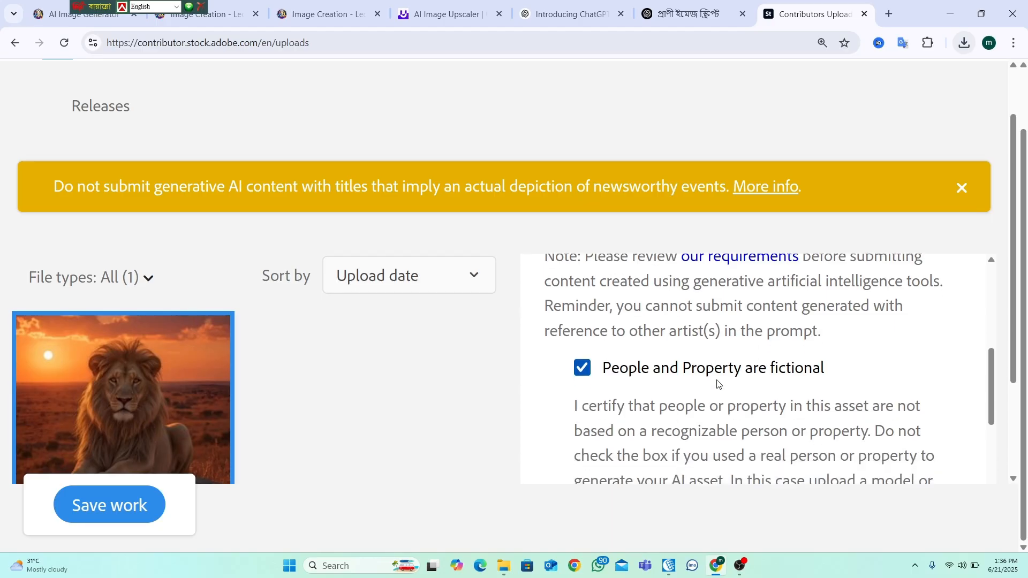
{"action": "scroll", "coordinate": [742, 340], "scroll_direction": "down", "scroll_amount": 5}
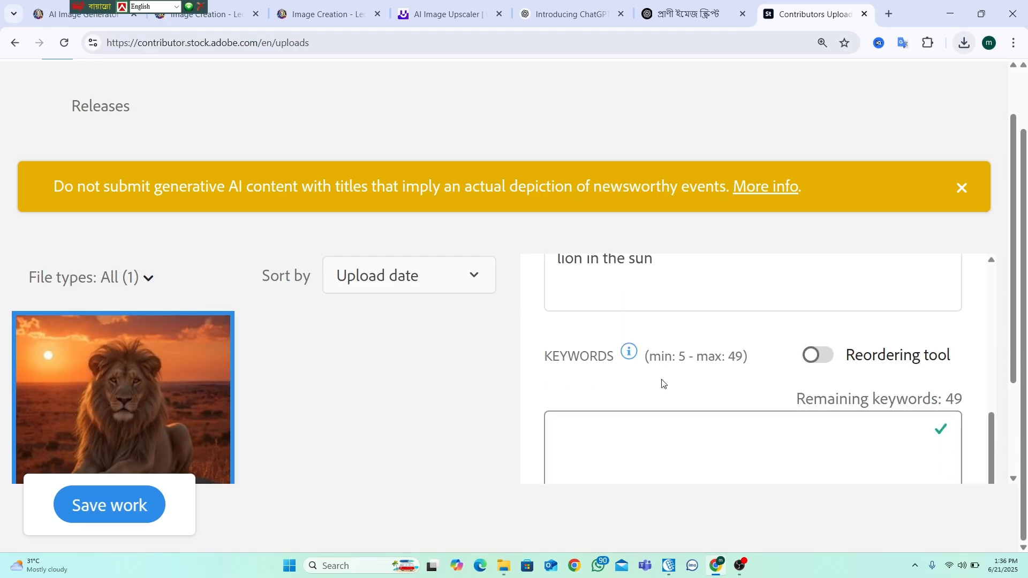
{"action": "left_click", "coordinate": [719, 396]}
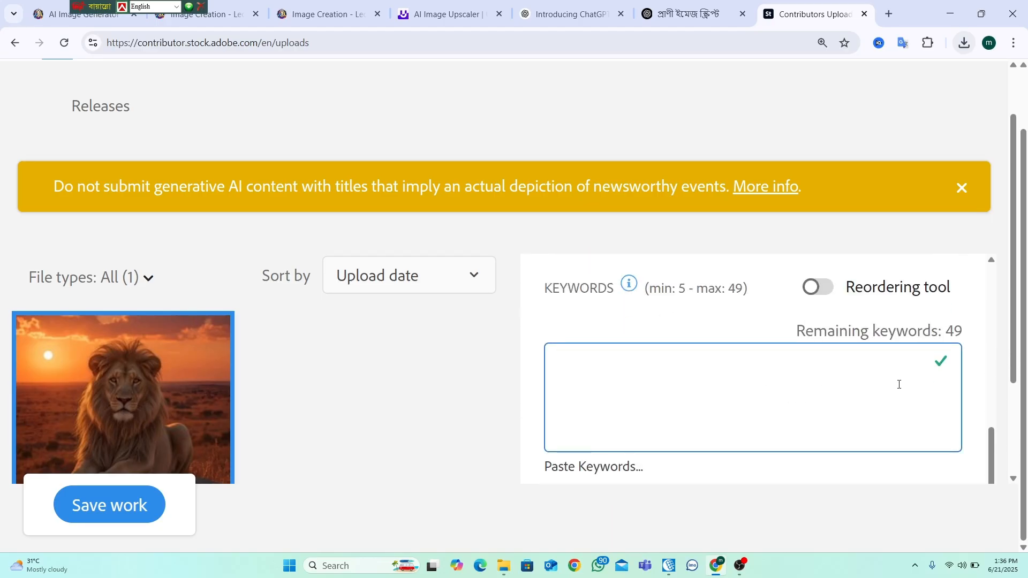
{"action": "scroll", "coordinate": [899, 385], "scroll_direction": "up", "scroll_amount": 4}
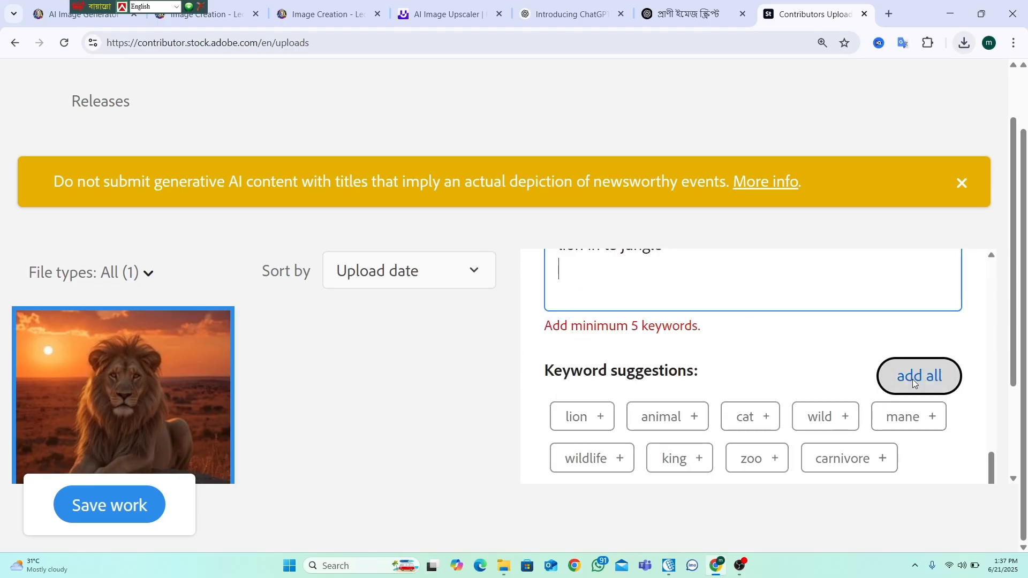
{"action": "left_click", "coordinate": [913, 379]}
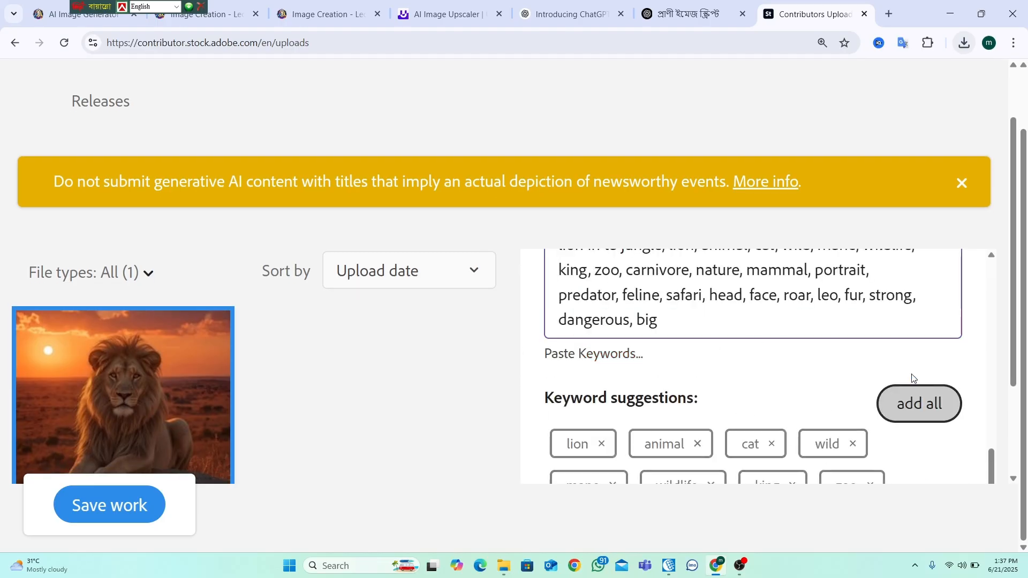
{"action": "scroll", "coordinate": [951, 359], "scroll_direction": "up", "scroll_amount": 3}
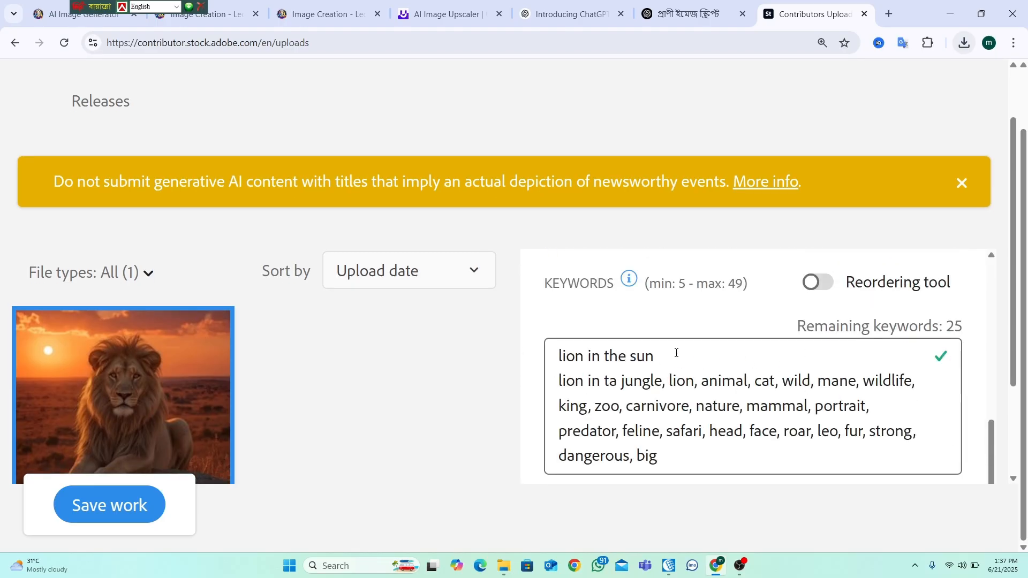
{"action": "scroll", "coordinate": [687, 380], "scroll_direction": "down", "scroll_amount": 4}
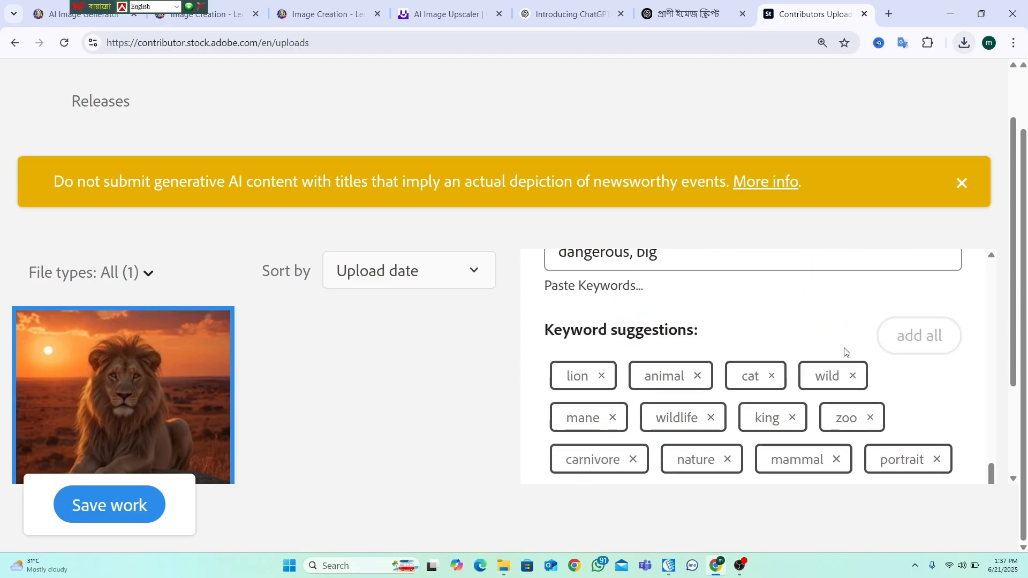
- Check the lion image's added keywords, file name and title, and save the work
{"action": "scroll", "coordinate": [679, 371], "scroll_direction": "down", "scroll_amount": 4}
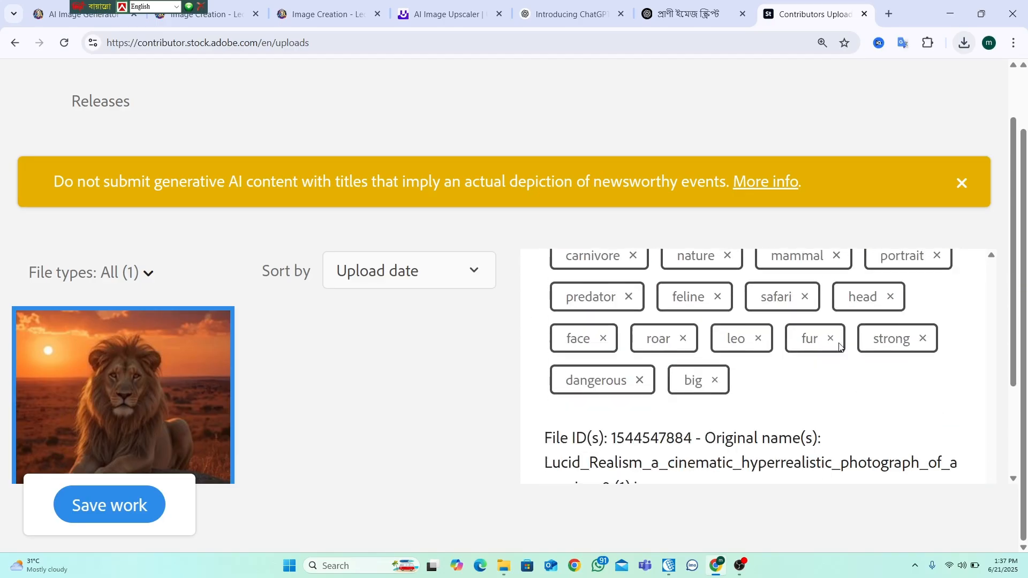
{"action": "scroll", "coordinate": [705, 397], "scroll_direction": "down", "scroll_amount": 5}
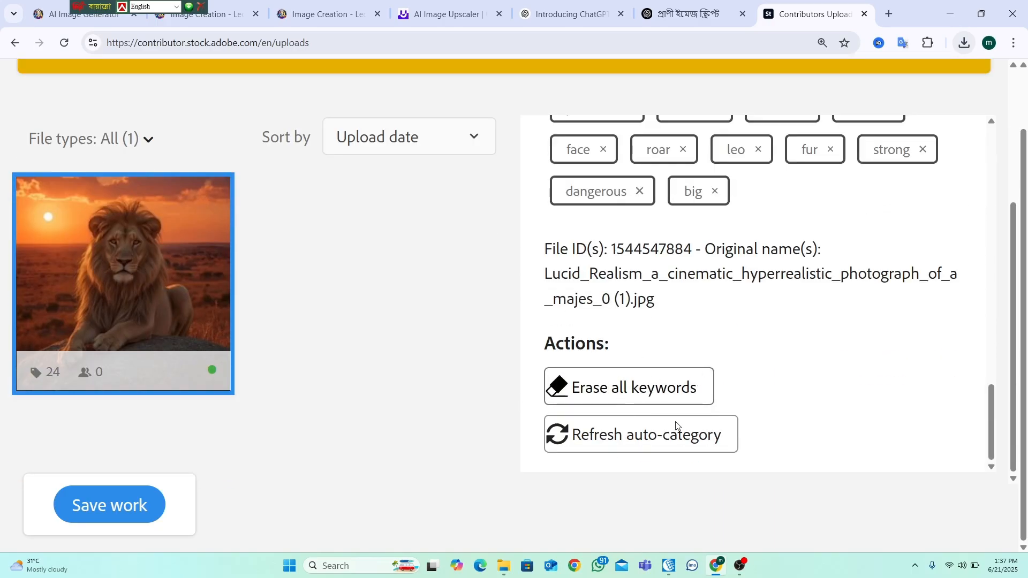
{"action": "scroll", "coordinate": [533, 361], "scroll_direction": "up", "scroll_amount": 6}
{"action": "scroll", "coordinate": [577, 322], "scroll_direction": "up", "scroll_amount": 6}
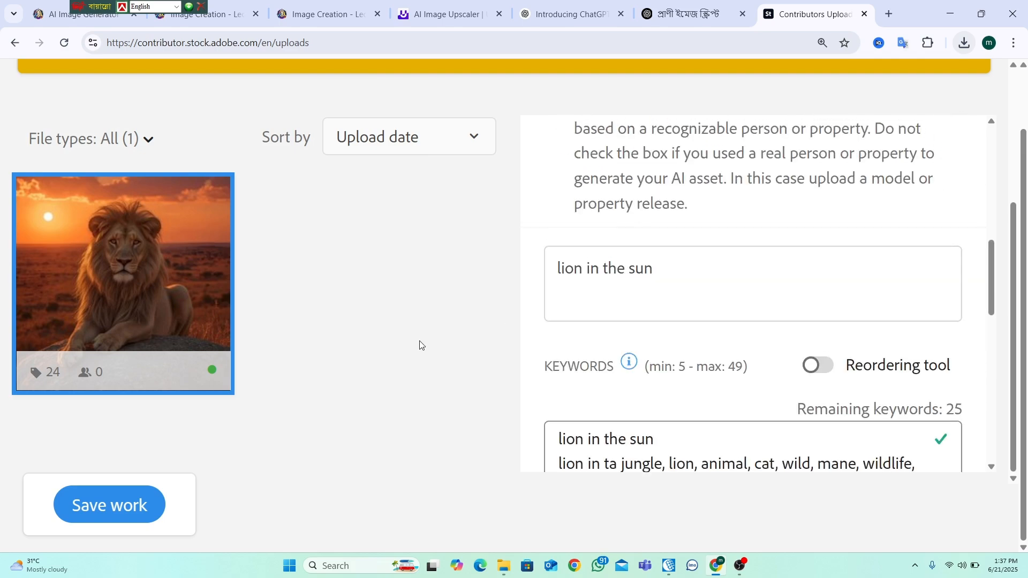
{"action": "left_click", "coordinate": [163, 495]}
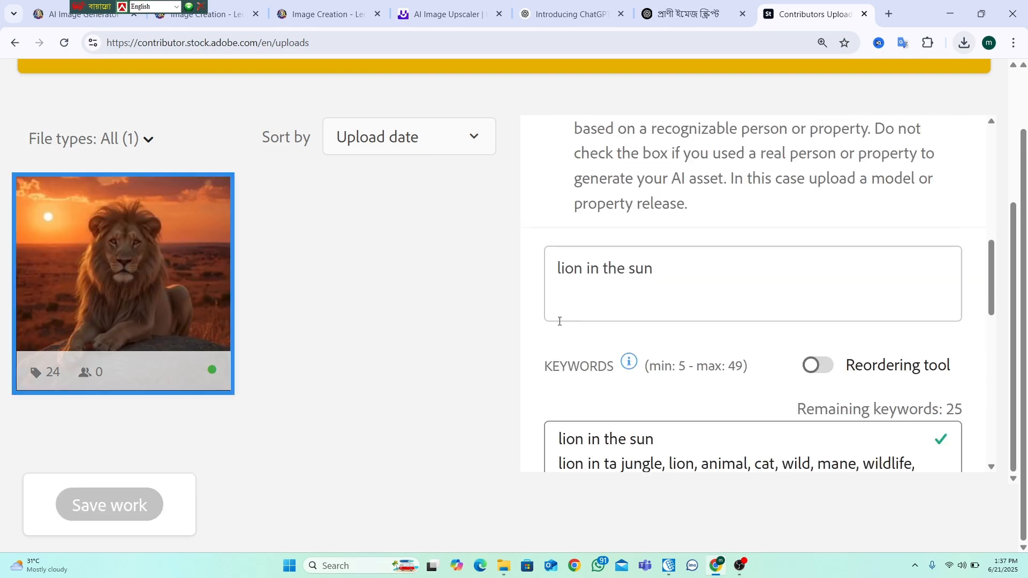
- Start submitting the lion file and accept both terms on the submission guidelines and account suspension
{"action": "scroll", "coordinate": [419, 362], "scroll_direction": "up", "scroll_amount": 4}
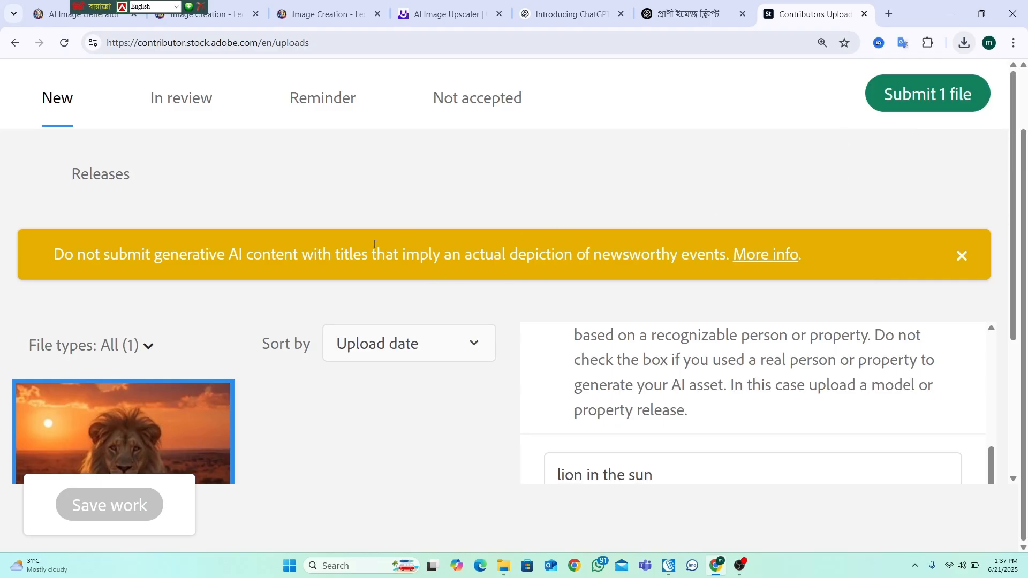
{"action": "left_click", "coordinate": [918, 96]}
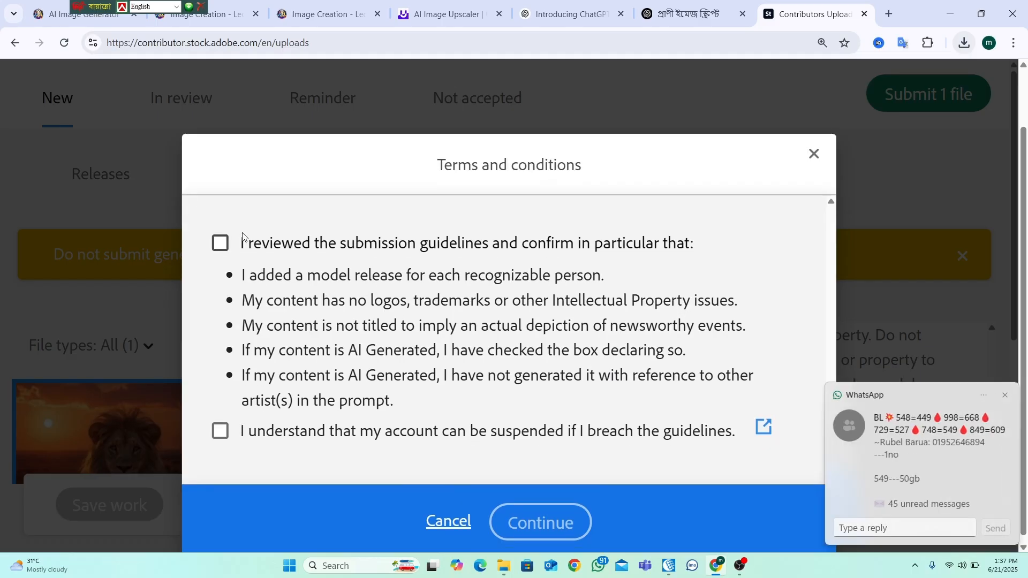
{"action": "double_click", "coordinate": [378, 325]}
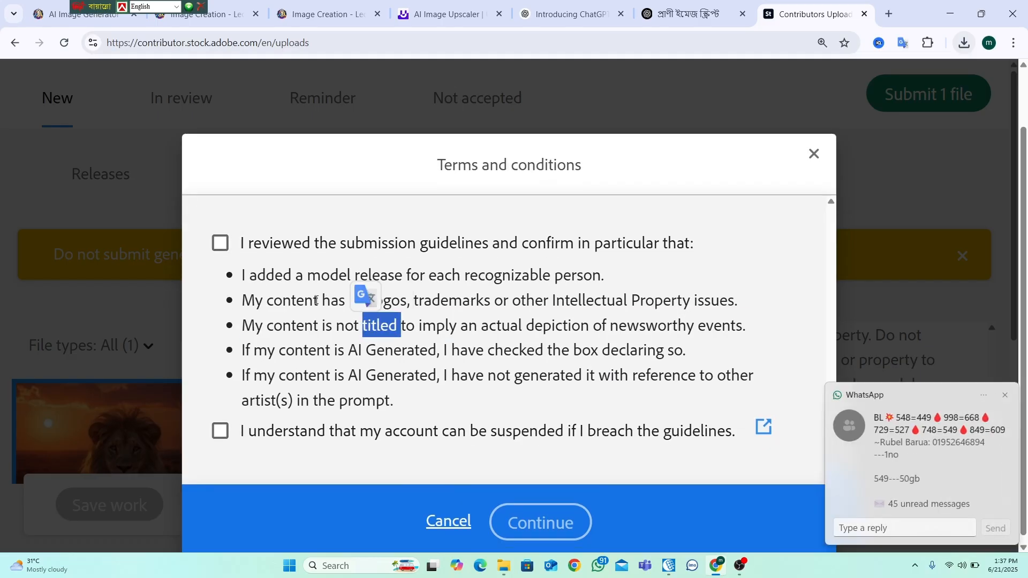
{"action": "left_click", "coordinate": [221, 235]}
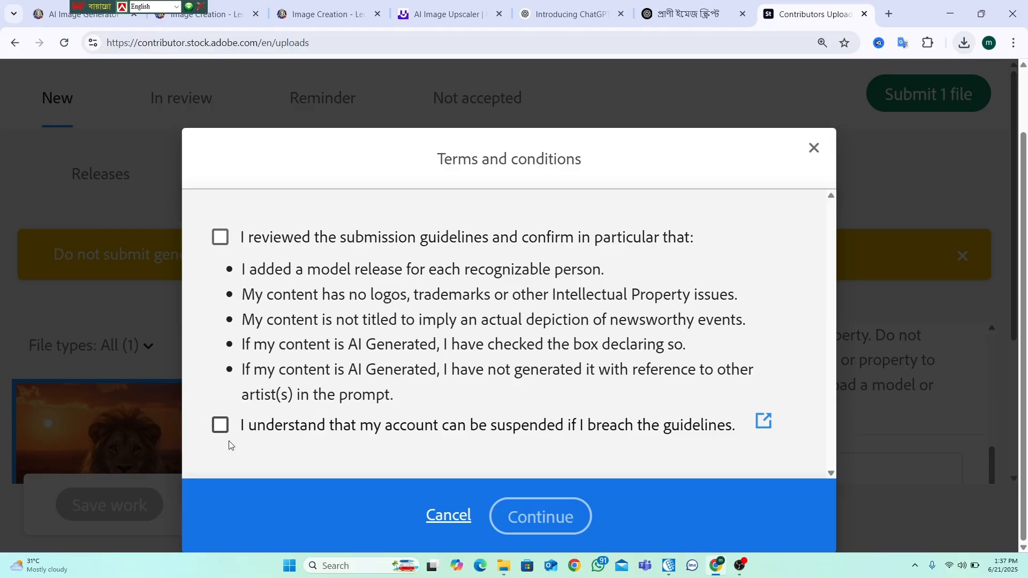
{"action": "left_click", "coordinate": [221, 426]}
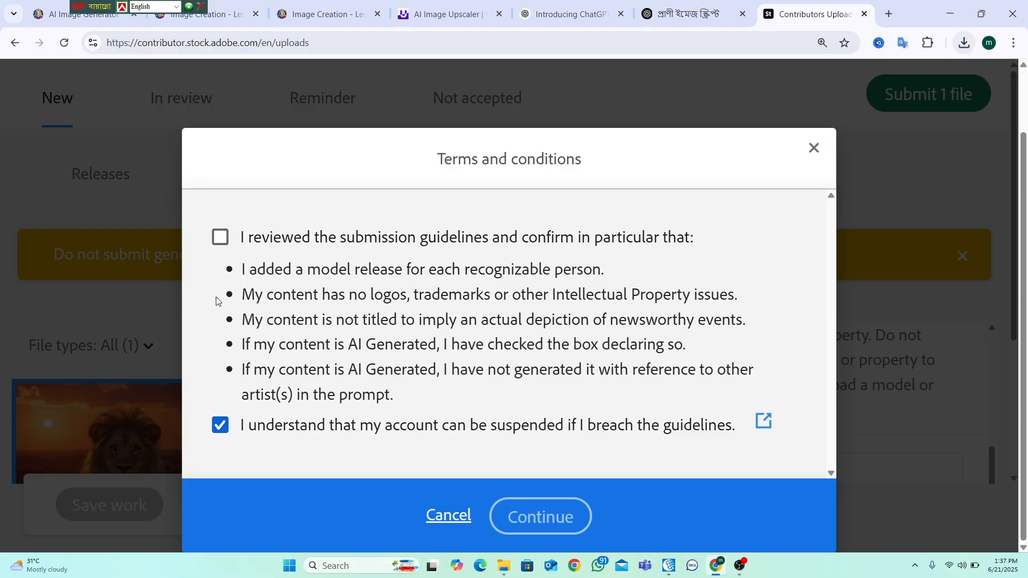
{"action": "left_click", "coordinate": [220, 238]}
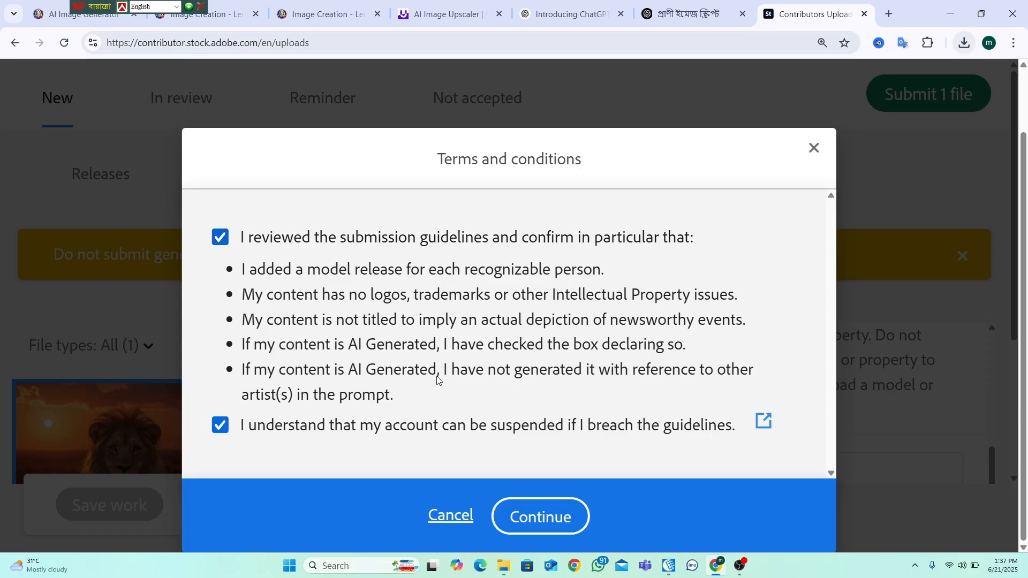
{"action": "left_click", "coordinate": [537, 518]}
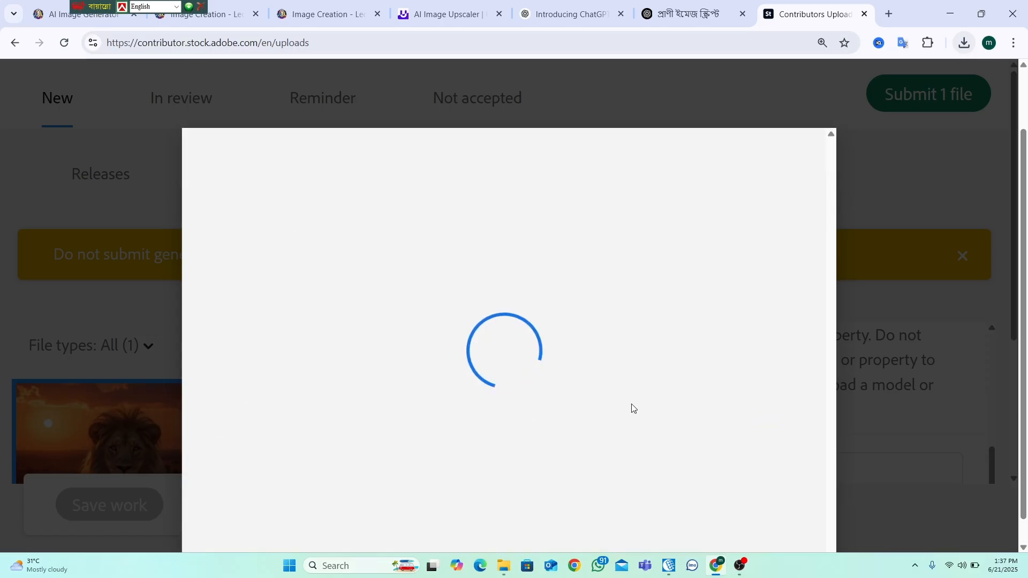
- Try to pass the human verification with the brown cat and the white-and-orange cat photos selected
{"action": "scroll", "coordinate": [656, 366], "scroll_direction": "down", "scroll_amount": 2}
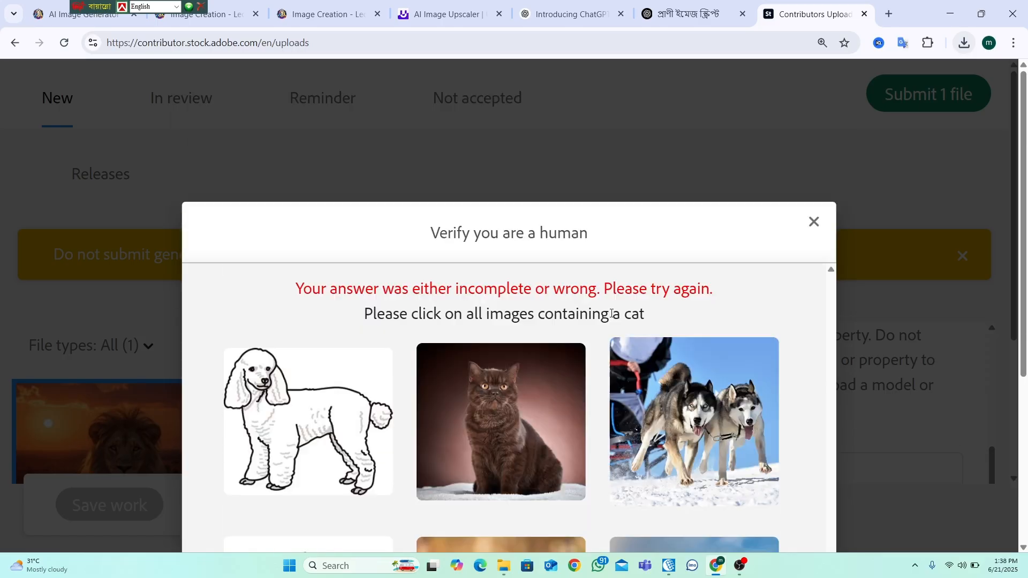
{"action": "scroll", "coordinate": [611, 316], "scroll_direction": "down", "scroll_amount": 1}
{"action": "scroll", "coordinate": [522, 348], "scroll_direction": "down", "scroll_amount": 3}
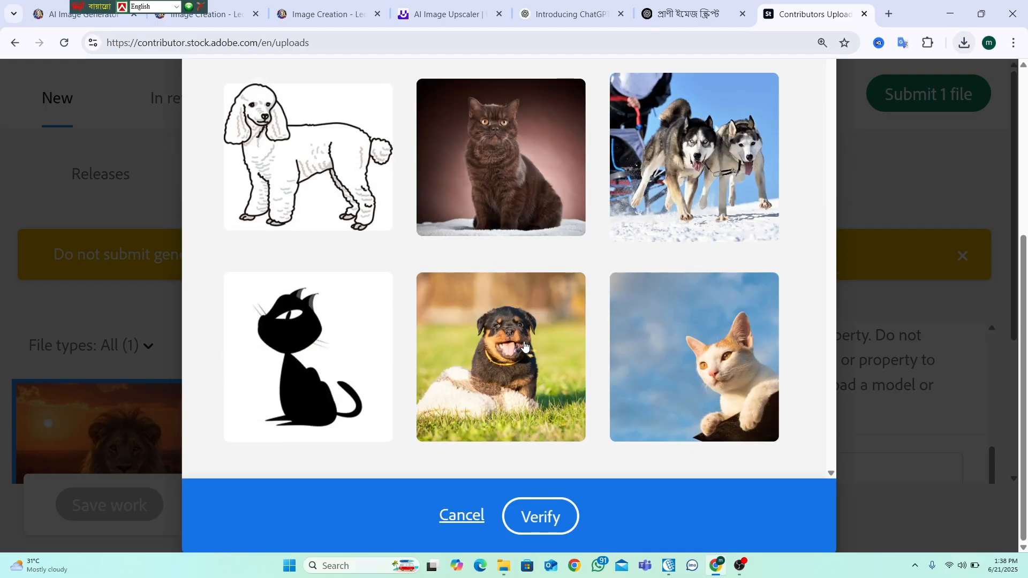
{"action": "left_click", "coordinate": [762, 342]}
{"action": "scroll", "coordinate": [718, 327], "scroll_direction": "up", "scroll_amount": 3}
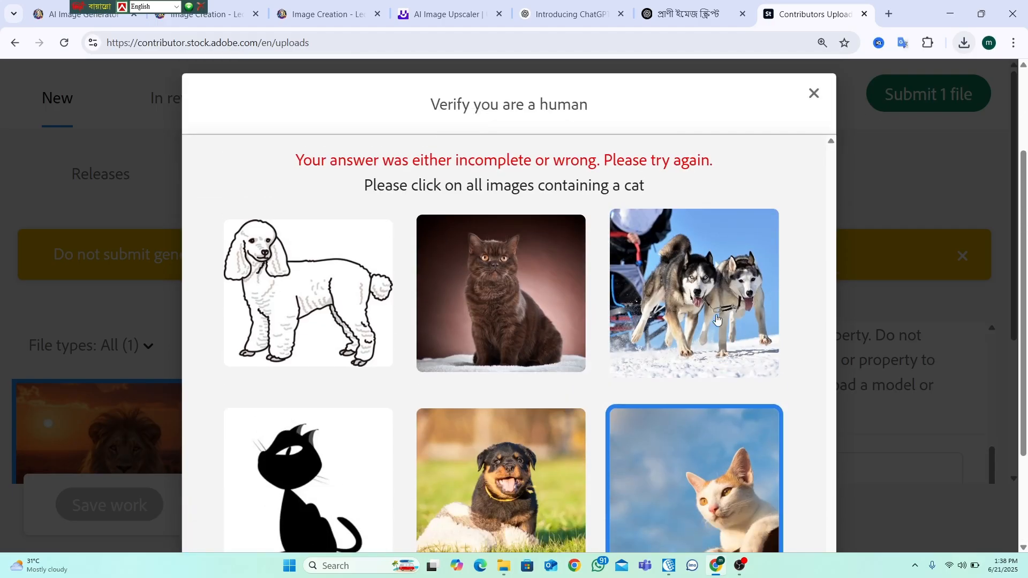
{"action": "scroll", "coordinate": [474, 286], "scroll_direction": "down", "scroll_amount": 3}
{"action": "left_click", "coordinate": [498, 283]}
{"action": "left_click", "coordinate": [470, 189]}
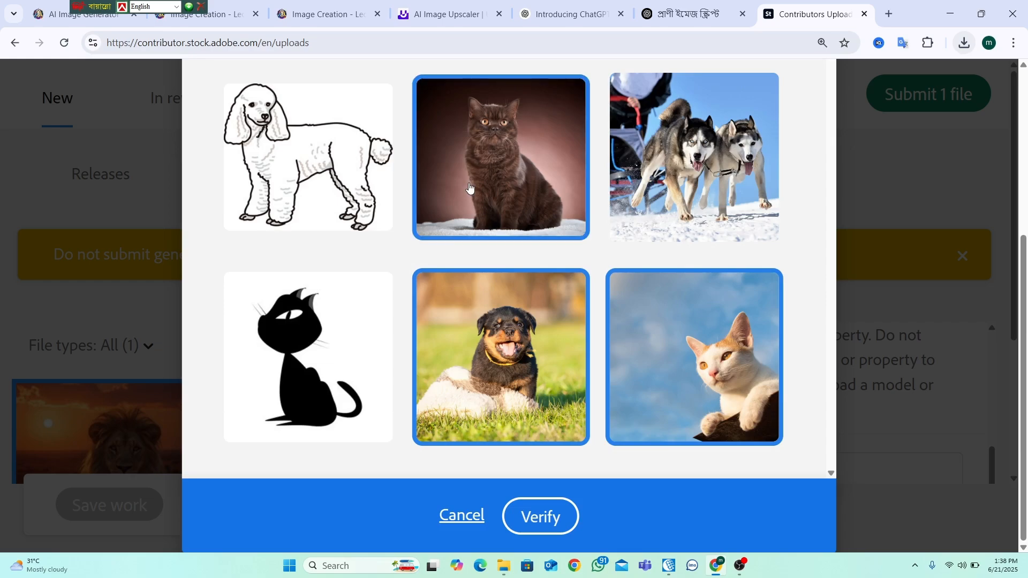
{"action": "left_click", "coordinate": [515, 330]}
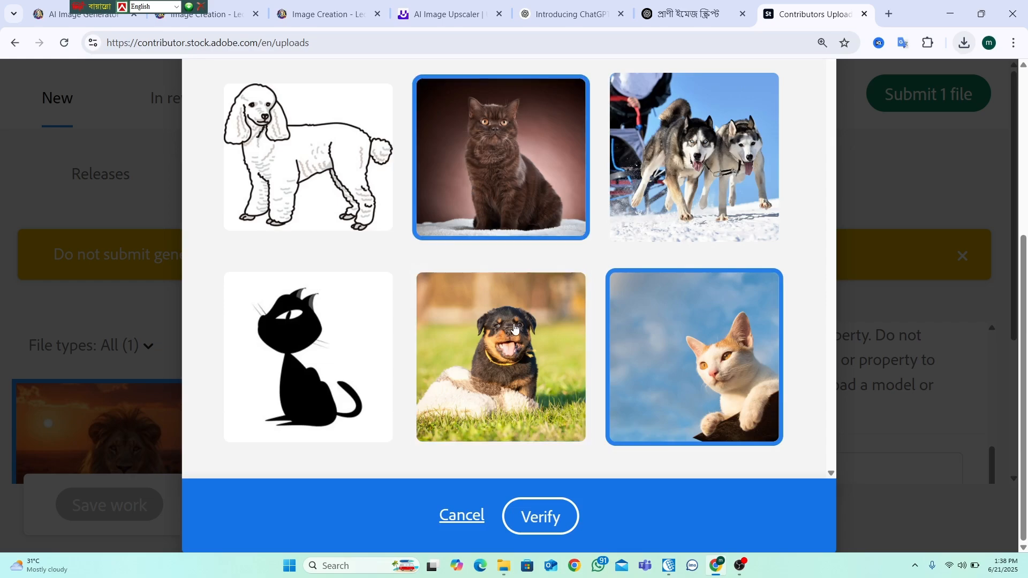
{"action": "scroll", "coordinate": [594, 289], "scroll_direction": "up", "scroll_amount": 3}
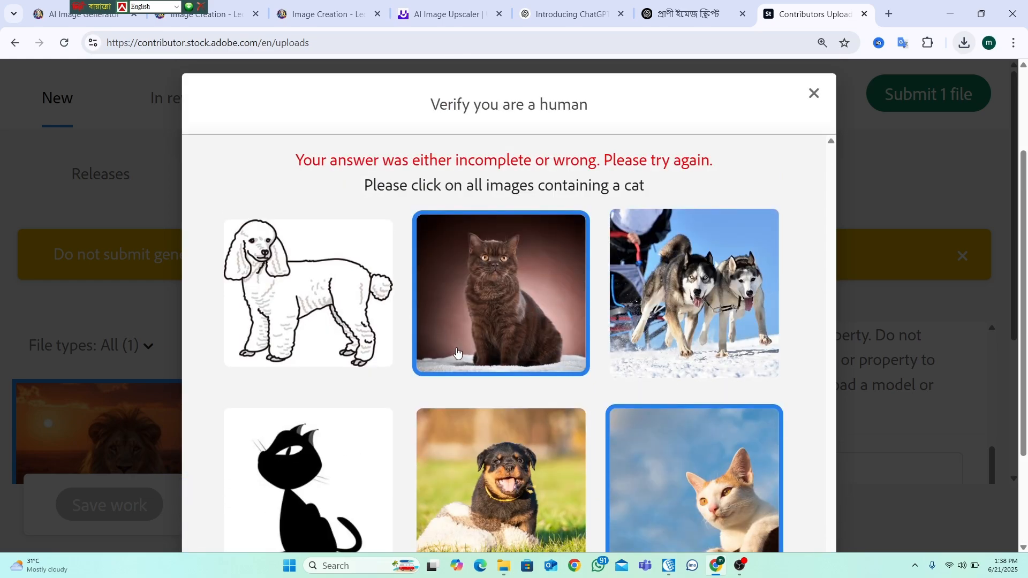
{"action": "scroll", "coordinate": [589, 408], "scroll_direction": "down", "scroll_amount": 3}
{"action": "left_click", "coordinate": [541, 509]}
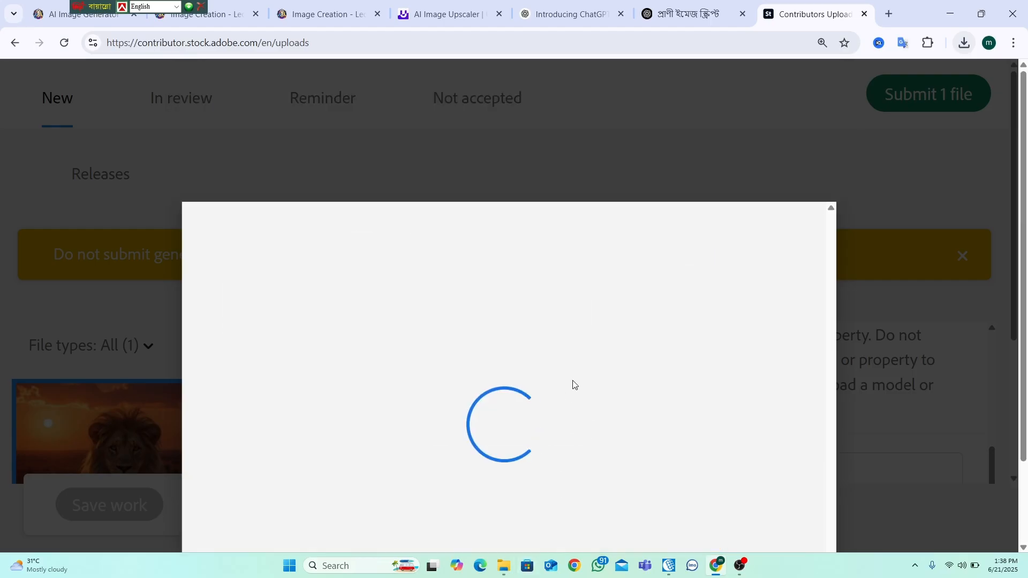
- Select all four cat images in the new human verification set and verify the answer
{"action": "scroll", "coordinate": [599, 349], "scroll_direction": "down", "scroll_amount": 1}
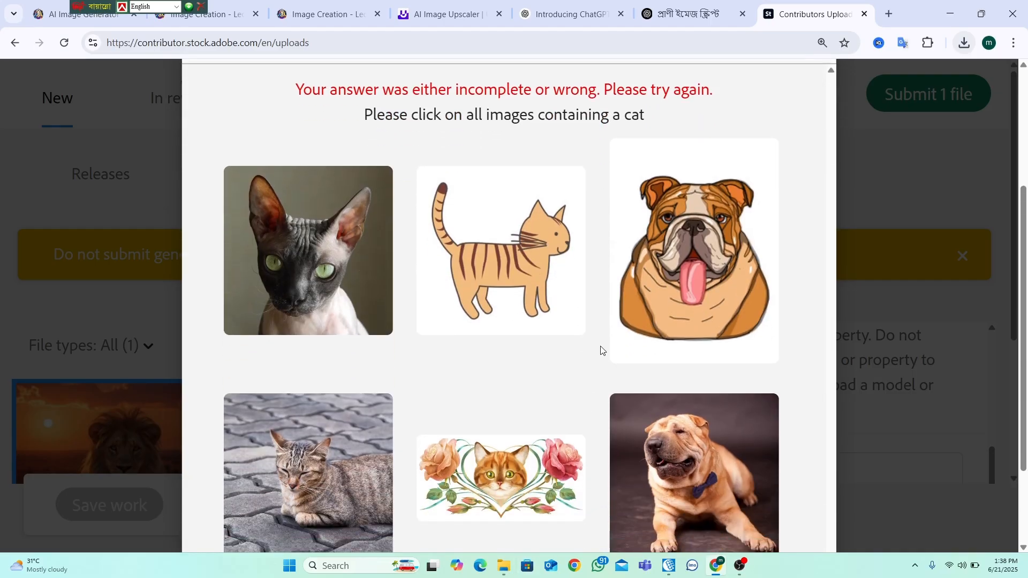
{"action": "scroll", "coordinate": [523, 253], "scroll_direction": "down", "scroll_amount": 2}
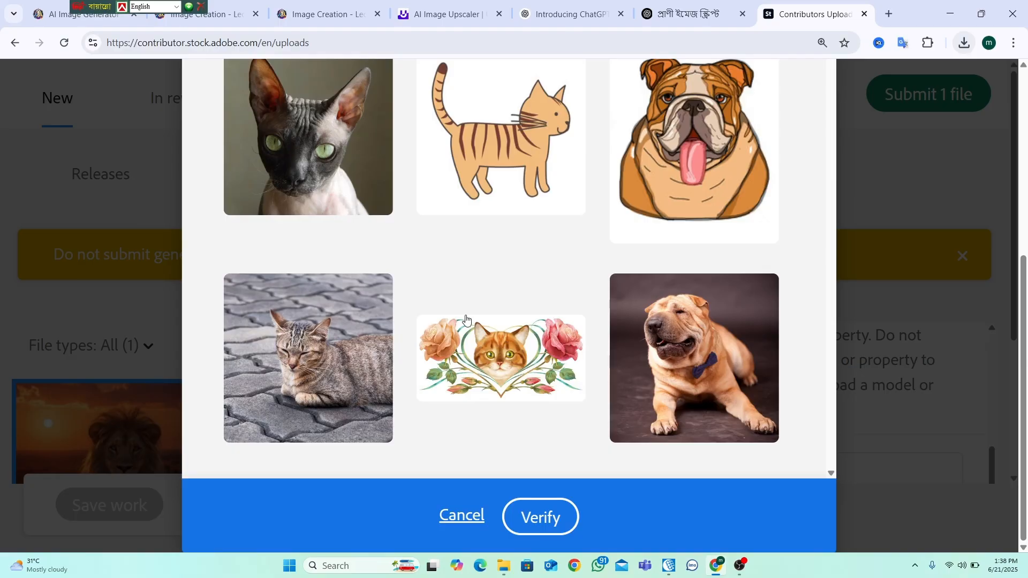
{"action": "left_click", "coordinate": [485, 374]}
{"action": "left_click", "coordinate": [364, 374]}
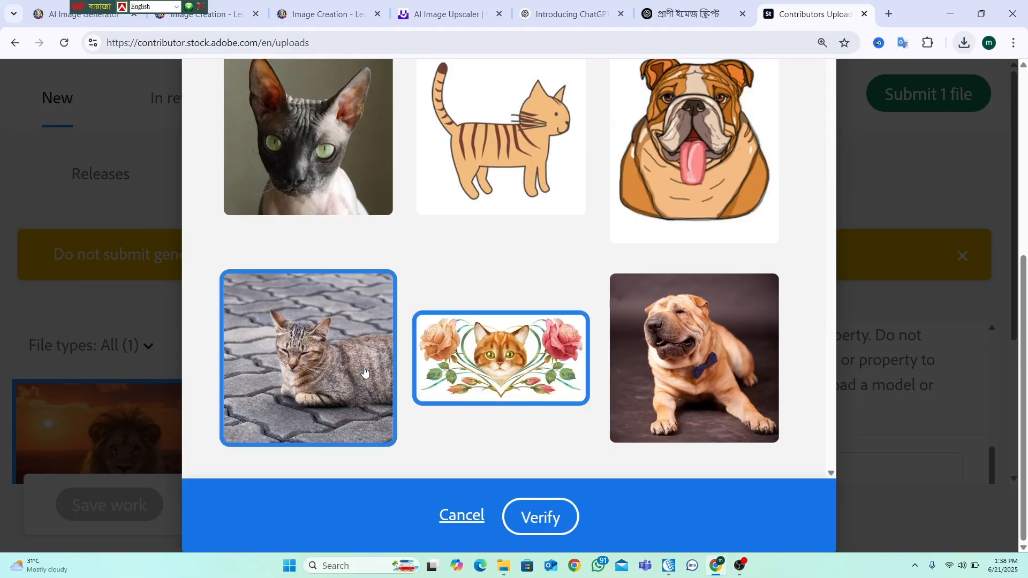
{"action": "scroll", "coordinate": [368, 370], "scroll_direction": "up", "scroll_amount": 3}
{"action": "scroll", "coordinate": [336, 366], "scroll_direction": "down", "scroll_amount": 3}
{"action": "scroll", "coordinate": [341, 363], "scroll_direction": "up", "scroll_amount": 3}
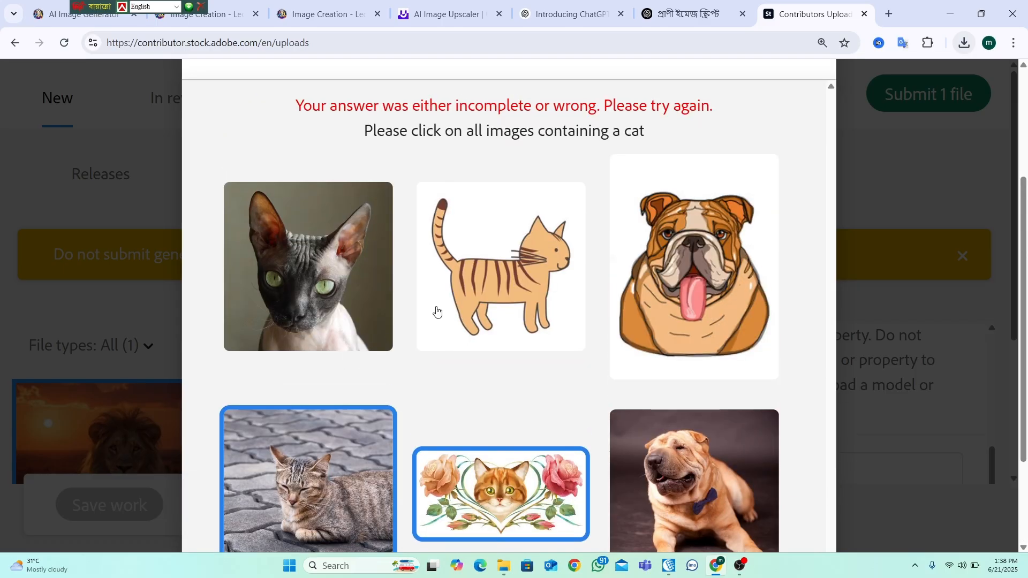
{"action": "scroll", "coordinate": [436, 305], "scroll_direction": "down", "scroll_amount": 3}
{"action": "left_click", "coordinate": [431, 132]}
{"action": "left_click", "coordinate": [385, 161]}
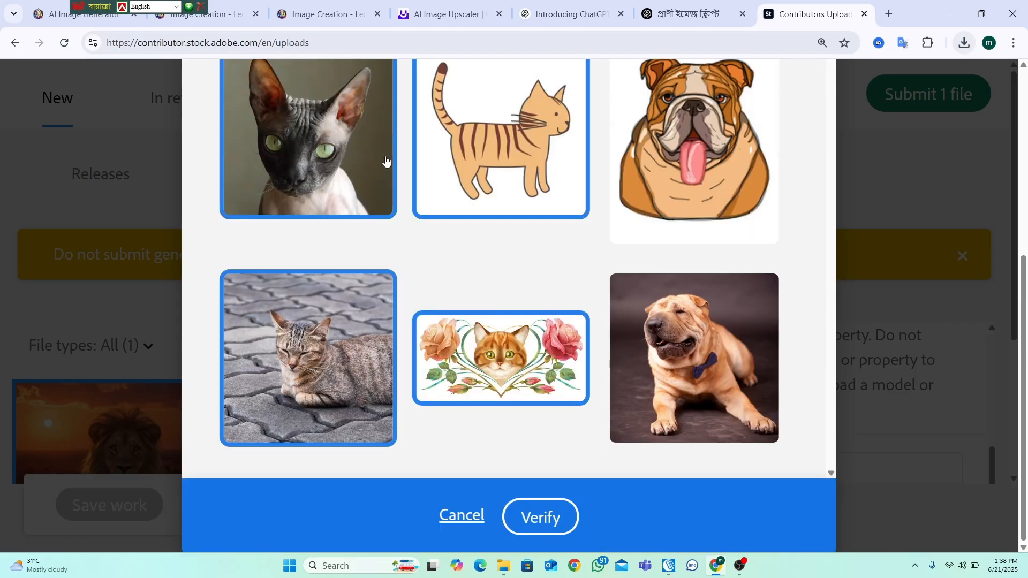
{"action": "scroll", "coordinate": [407, 188], "scroll_direction": "up", "scroll_amount": 2}
{"action": "scroll", "coordinate": [508, 325], "scroll_direction": "down", "scroll_amount": 2}
{"action": "left_click", "coordinate": [535, 515]}
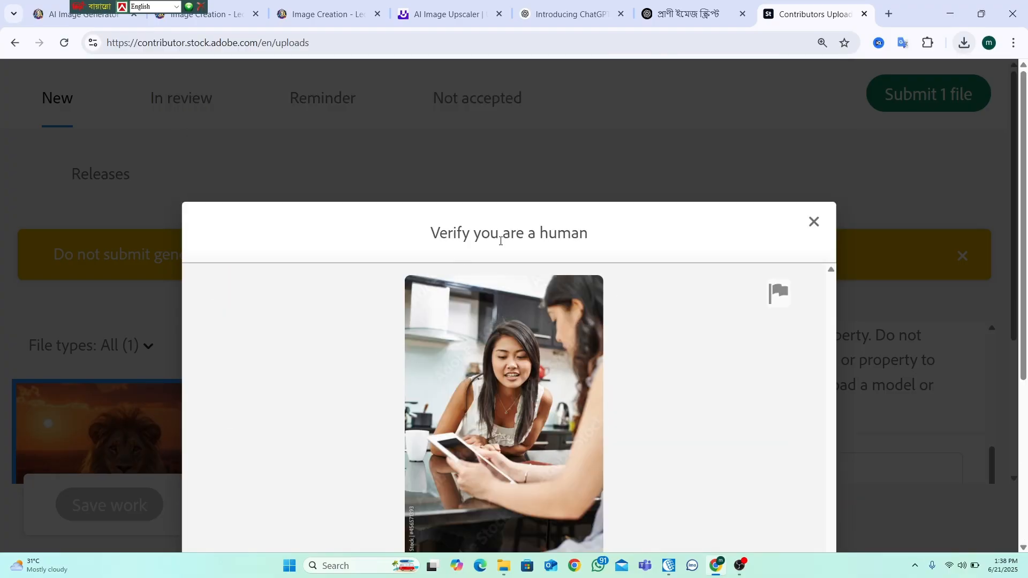
- Describe the verification photo as "i see a two people", verify it, and submit the selected lion image for review
{"action": "scroll", "coordinate": [503, 291], "scroll_direction": "down", "scroll_amount": 4}
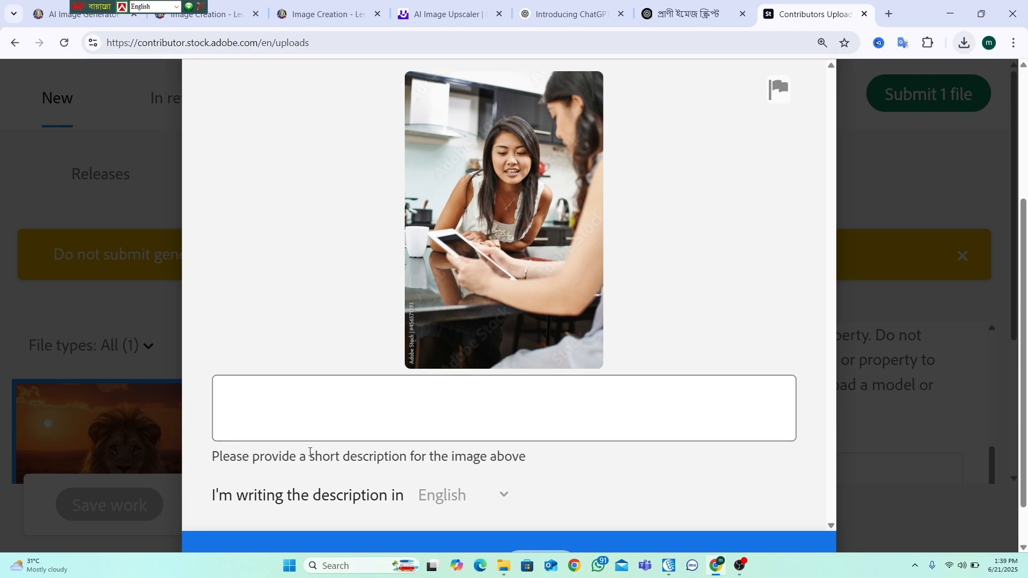
{"action": "left_click", "coordinate": [318, 423]}
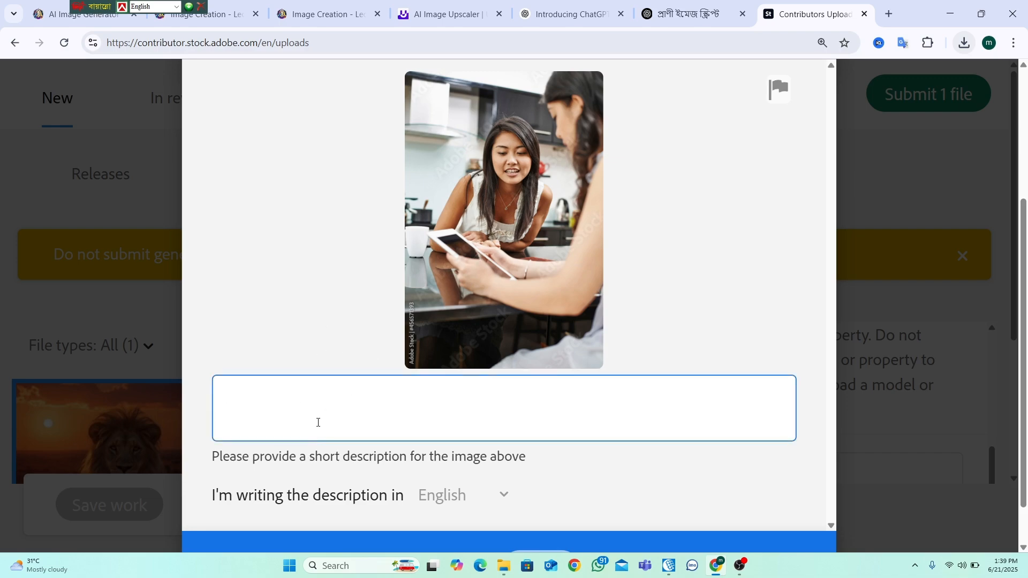
{"action": "type", "text": "i see a"}
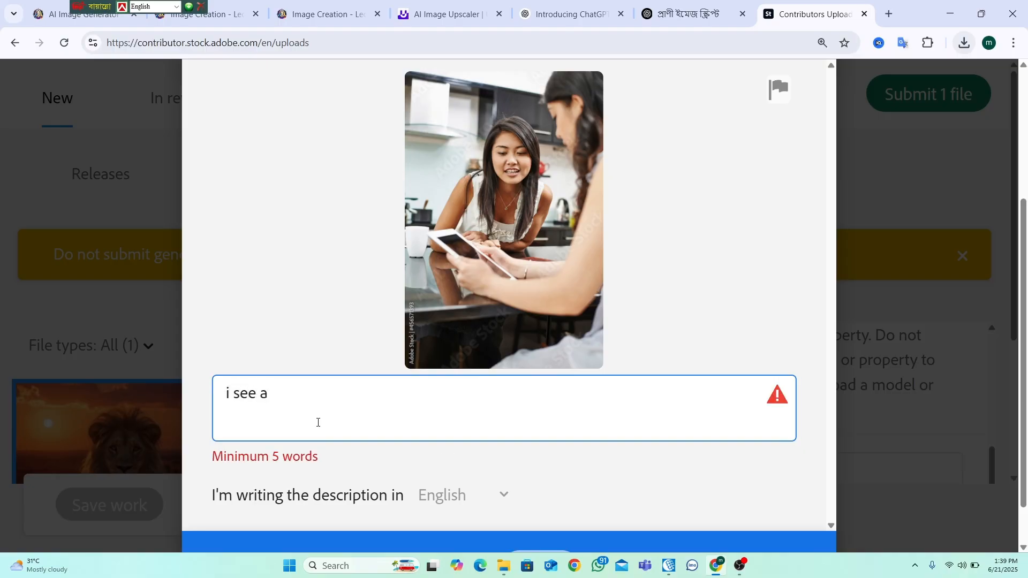
{"action": "type", "text": "two p"}
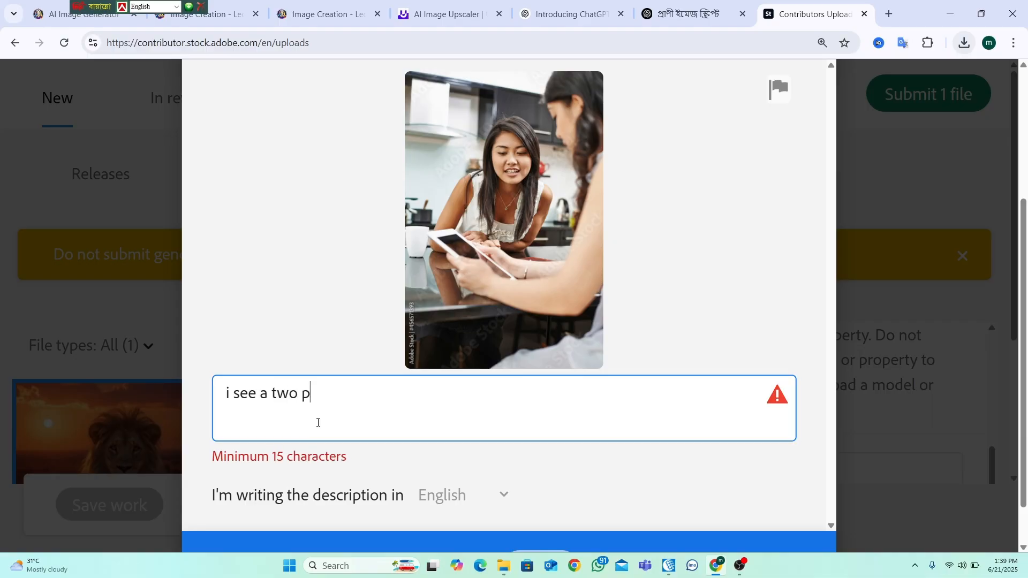
{"action": "type", "text": "eople"}
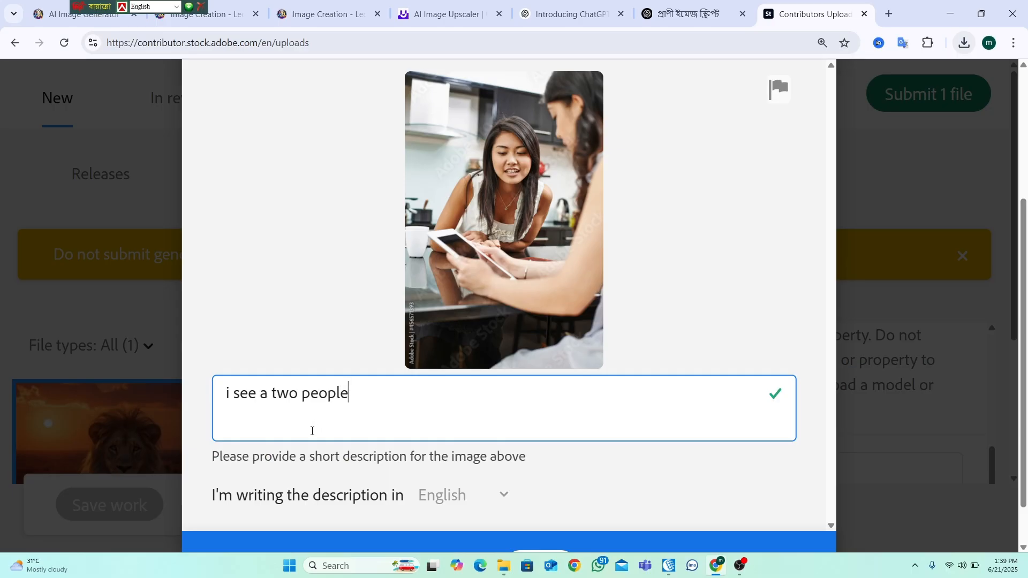
{"action": "scroll", "coordinate": [312, 429], "scroll_direction": "down", "scroll_amount": 1}
{"action": "left_click", "coordinate": [526, 514]}
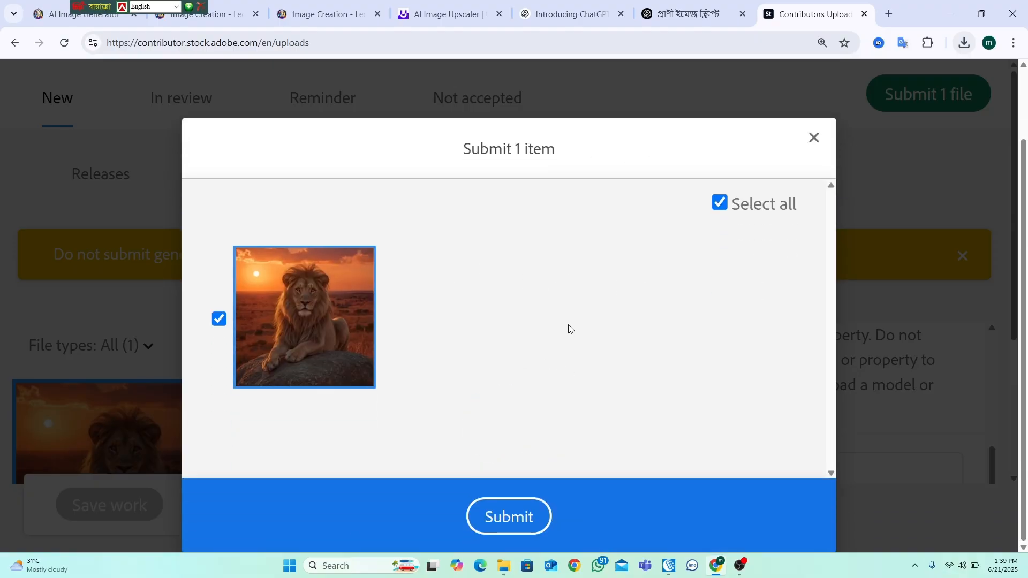
{"action": "left_click", "coordinate": [508, 519]}
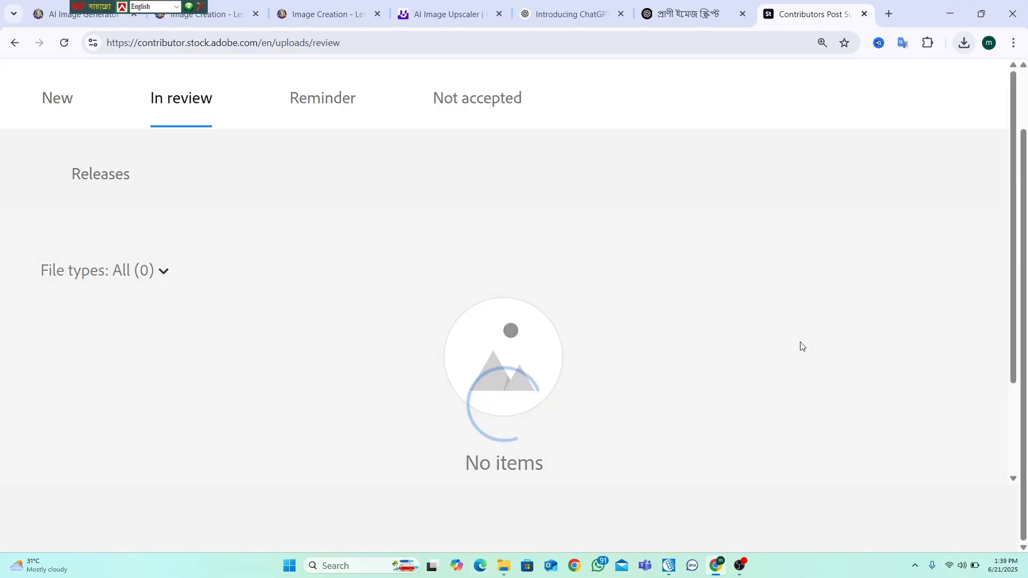